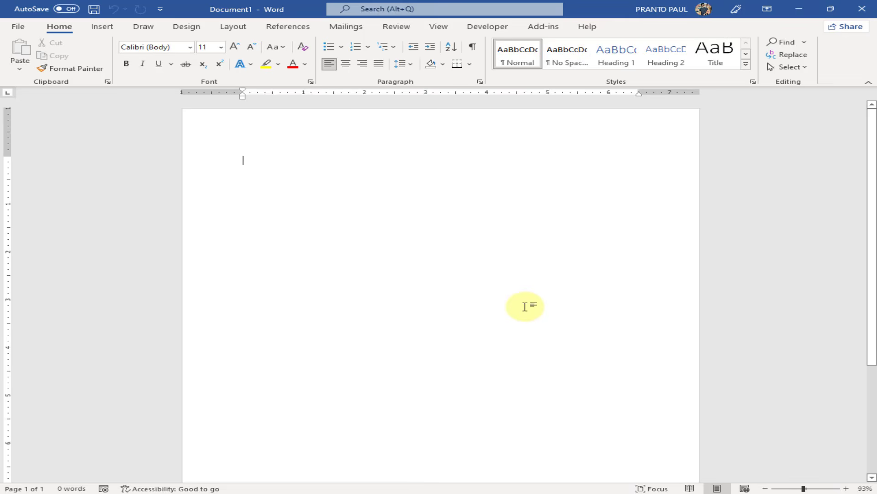
Draw a blue rectangle about 4.91 by 2.73 inches on the upper part of the page
left_click(105, 28)
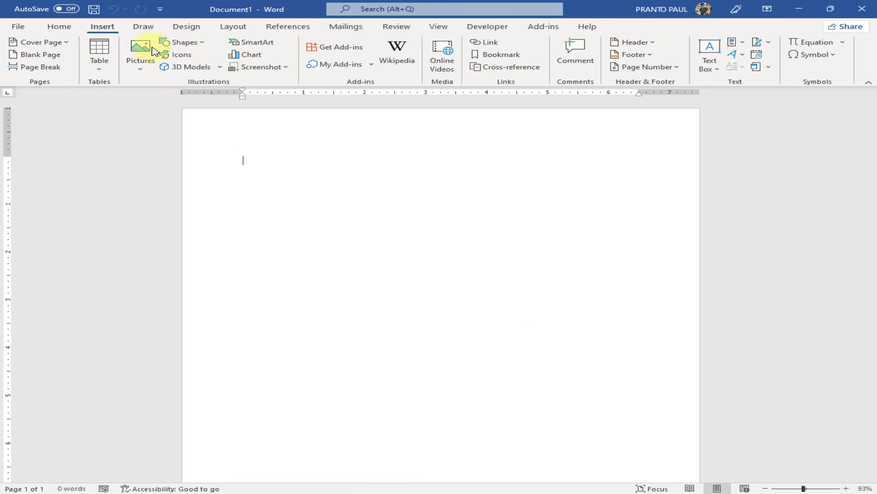
left_click(201, 45)
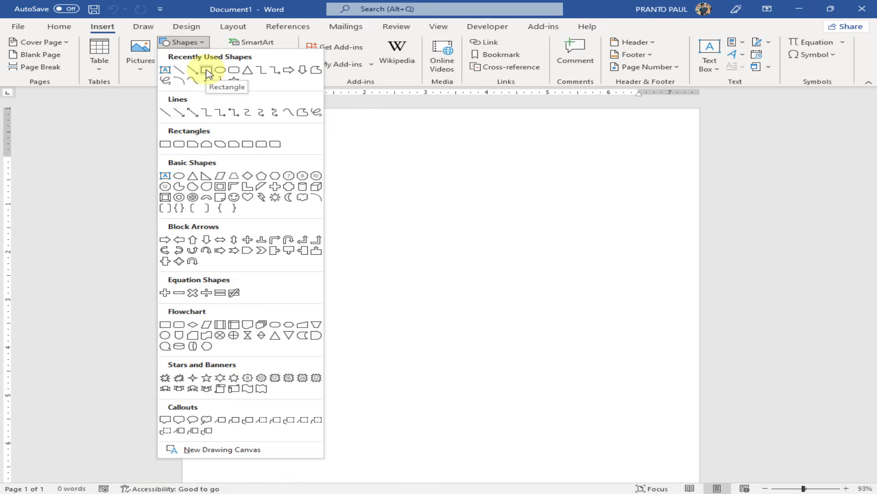
left_click(207, 71)
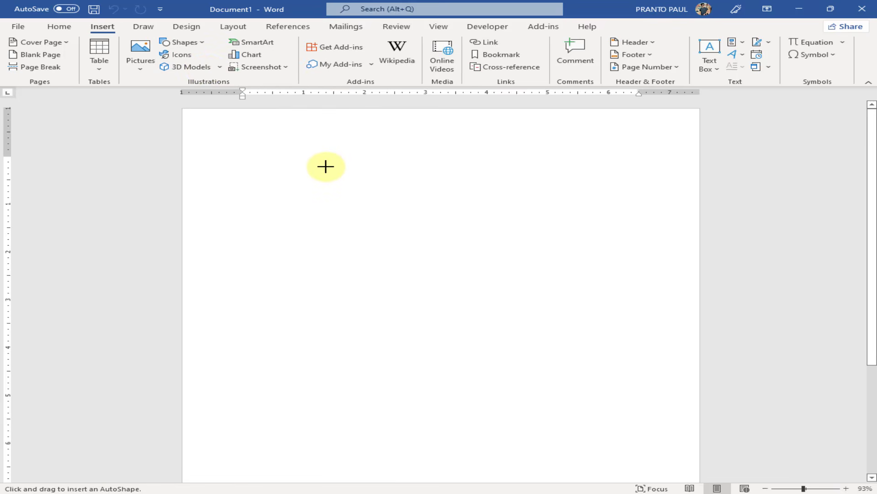
mouse_move(325, 167)
left_mouse_down()
mouse_move(382, 247)
mouse_move(521, 391)
mouse_move(517, 424)
mouse_move(493, 400)
left_mouse_up()
left_click_drag(435, 320, 458, 330)
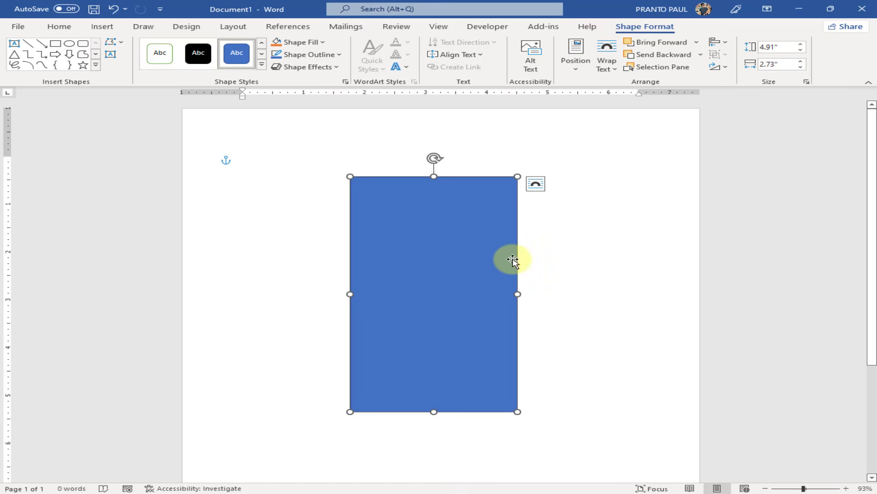
Resize the rectangle to 3.3 inches tall and 2 inches wide
left_click(773, 49)
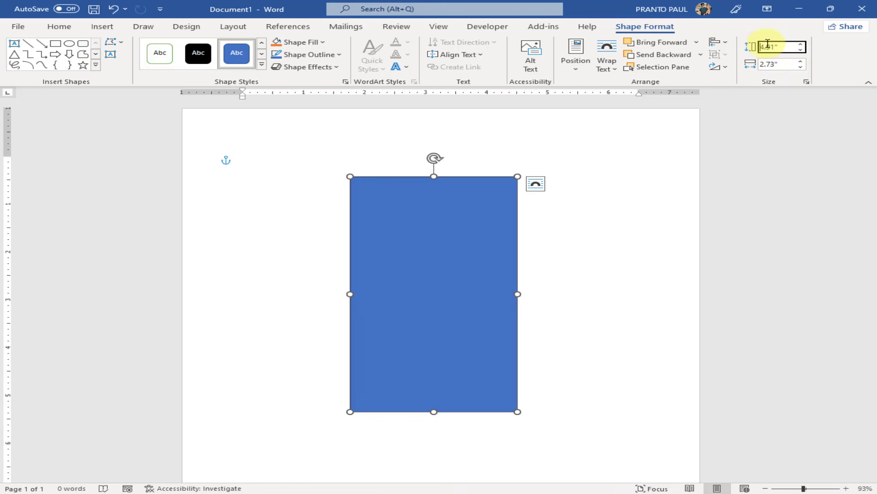
left_click(772, 46)
left_click_drag(782, 47, 764, 48)
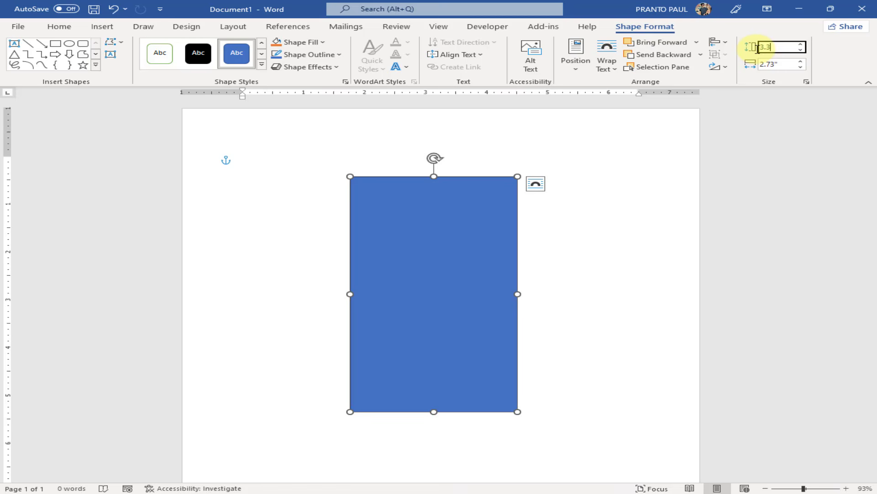
key("Tab")
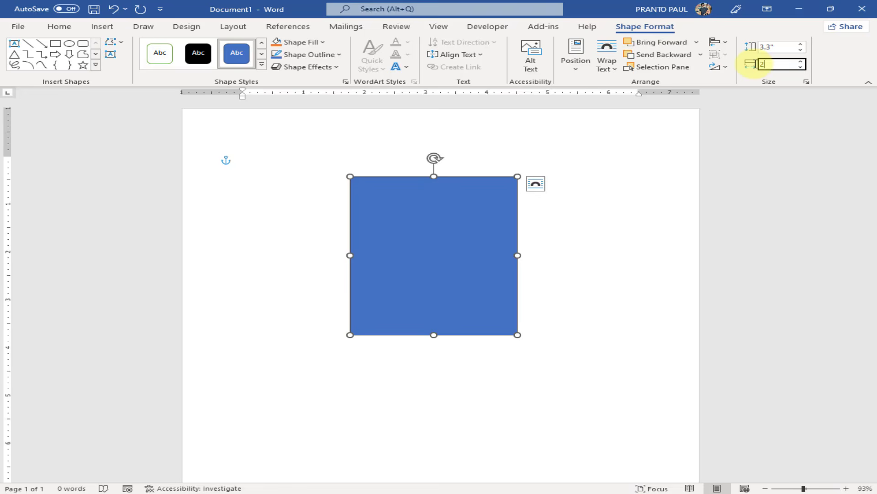
type("2")
left_click(602, 258)
Reposition the rectangle, zoom in, and remove its fill, leaving only the blue outline
left_click_drag(424, 247, 440, 265)
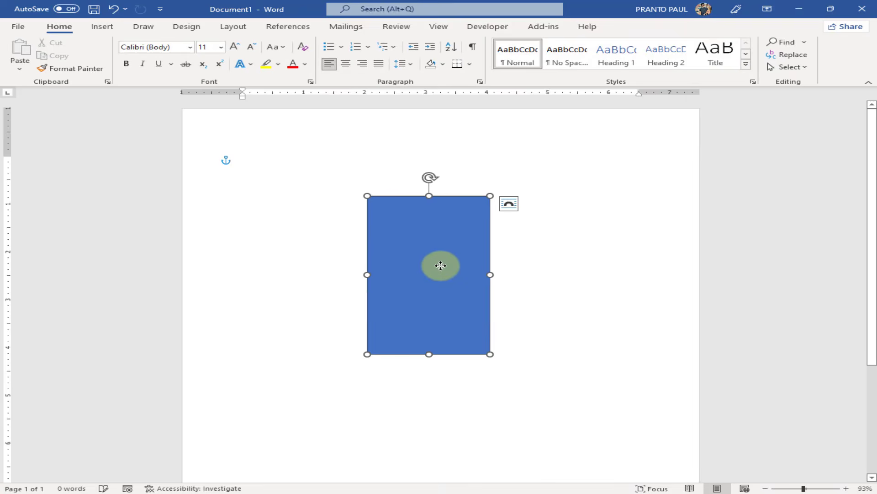
left_click(810, 488)
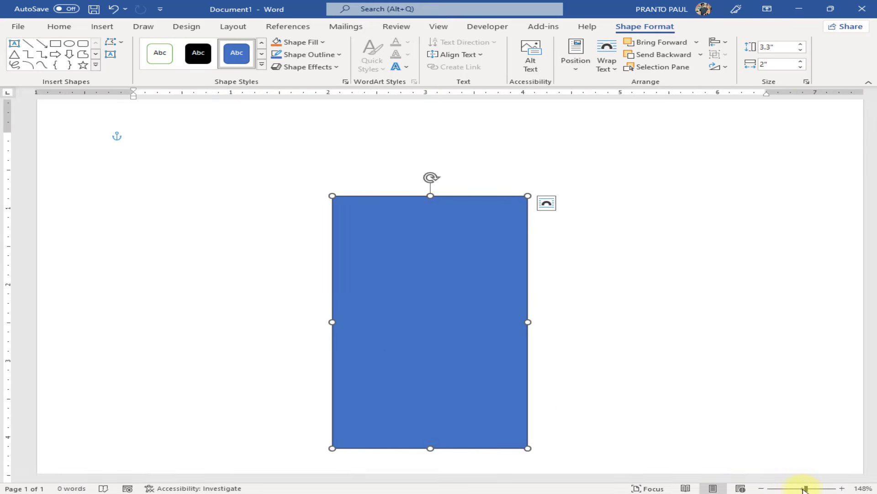
left_click_drag(432, 363, 445, 336)
left_click(297, 42)
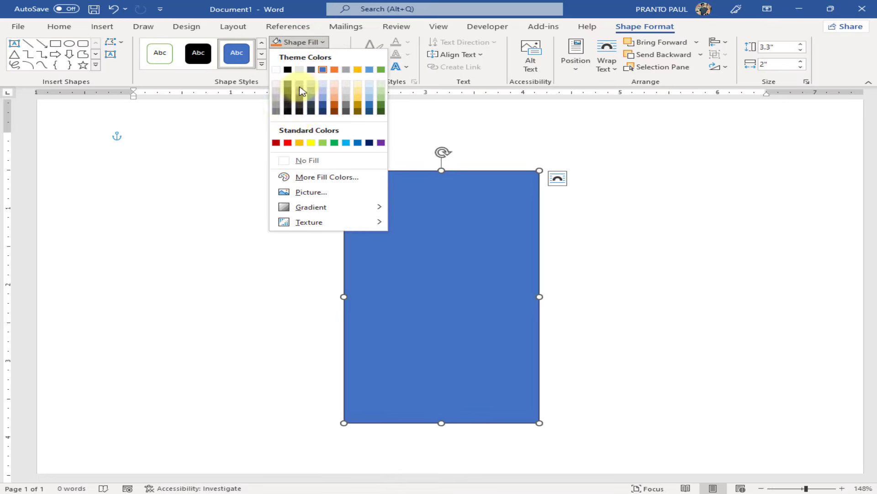
left_click(314, 160)
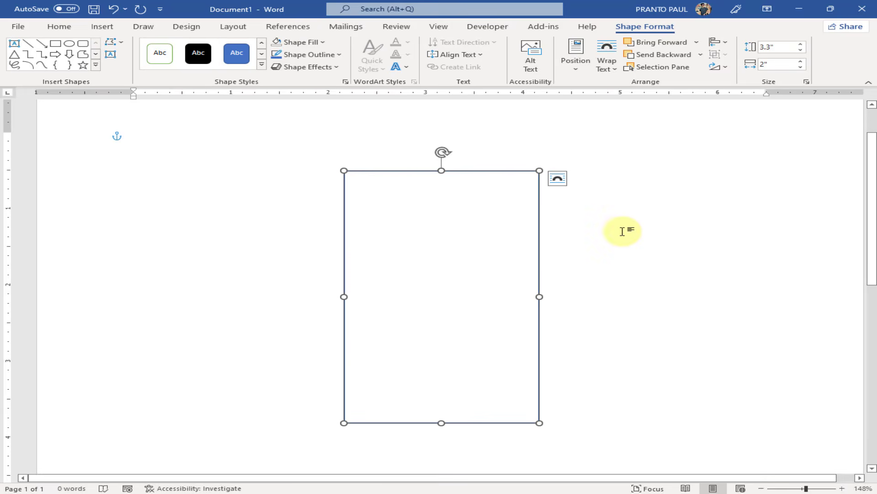
Draw a header rectangle across the card's top and remove its outline
left_click(55, 45)
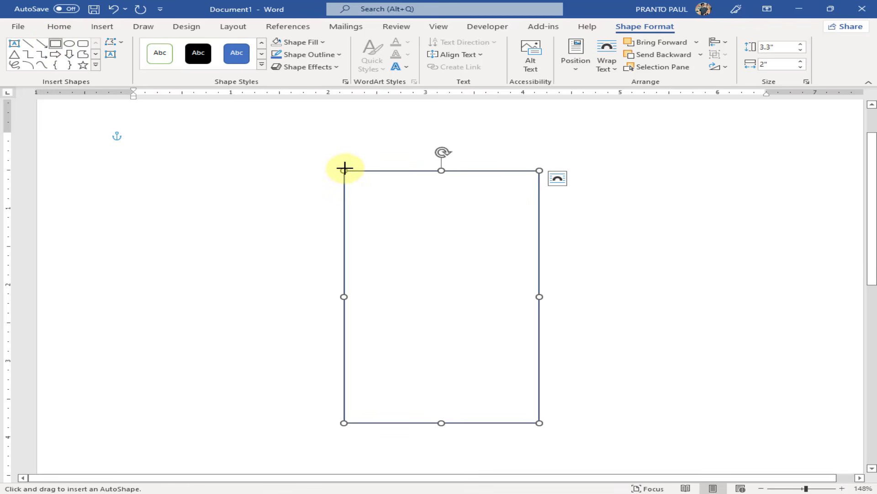
mouse_move(343, 169)
left_mouse_down()
mouse_move(499, 237)
mouse_move(539, 244)
left_mouse_up()
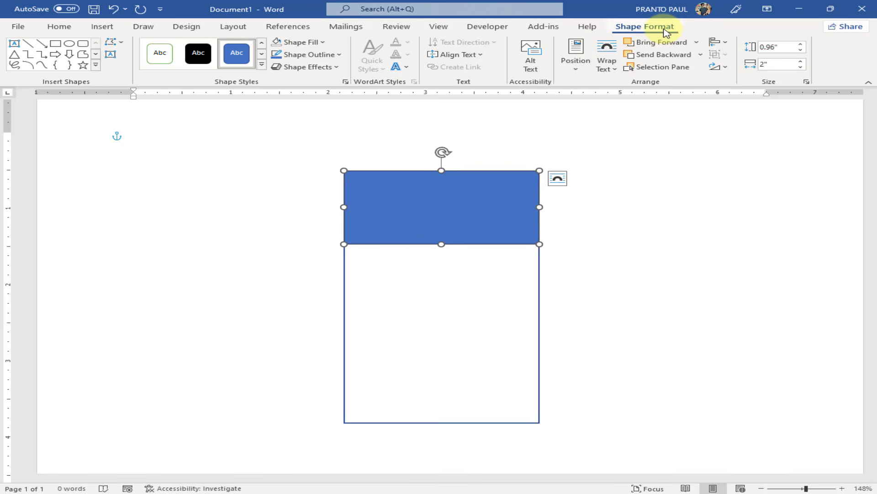
left_click(325, 55)
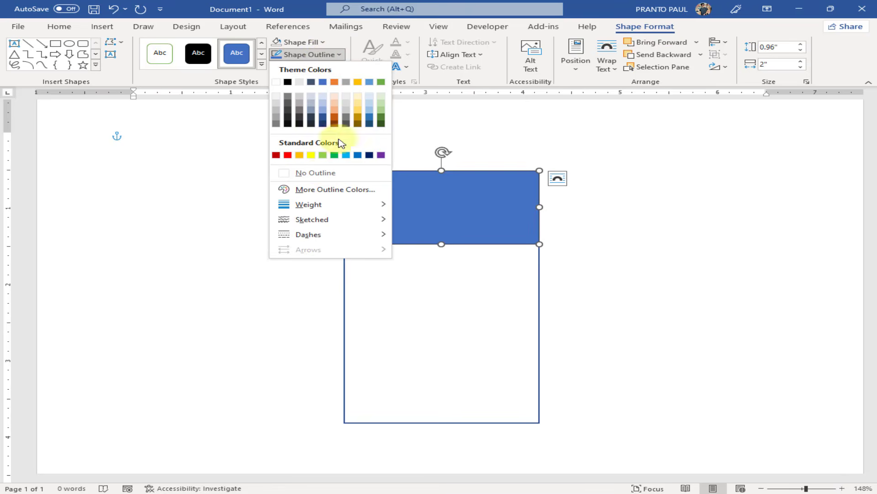
left_click(327, 174)
Fill the header band with green and apply a dark-green gradient variation
left_click(309, 46)
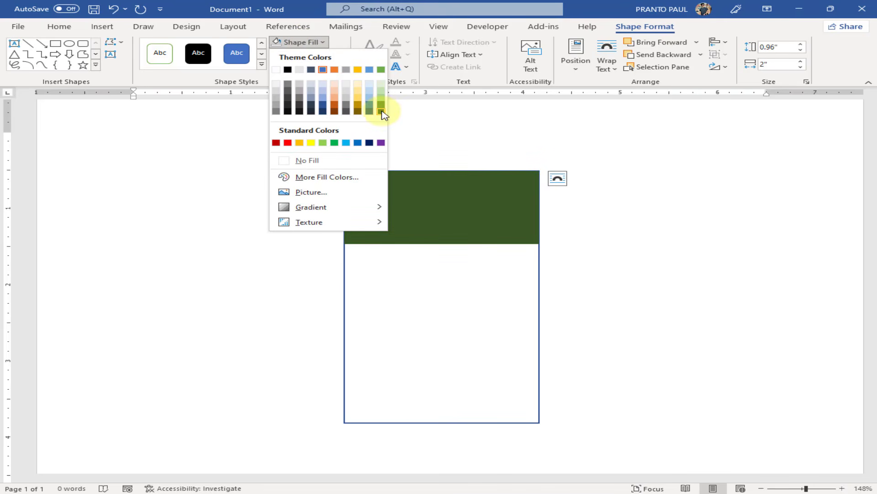
left_click(382, 106)
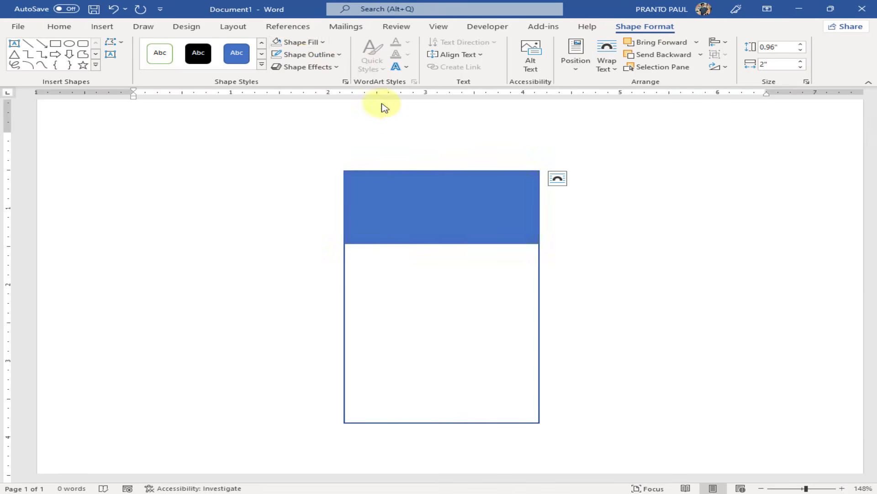
left_click(298, 41)
mouse_move(323, 211)
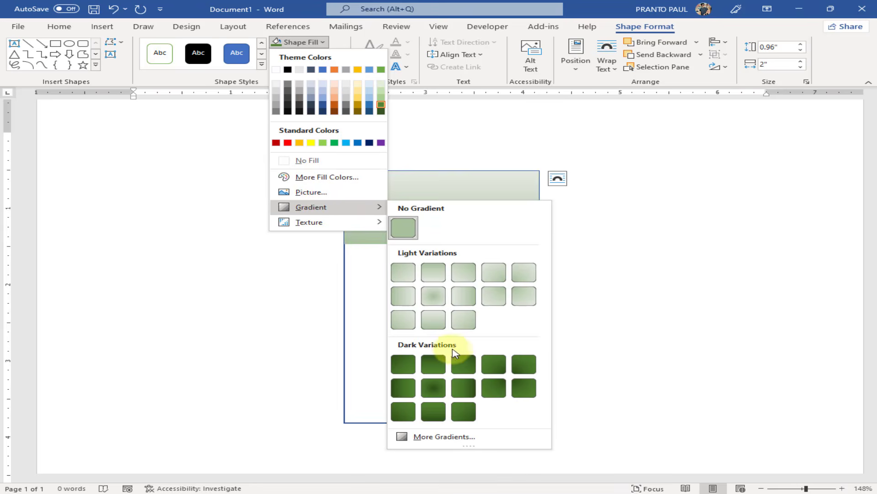
left_click(435, 364)
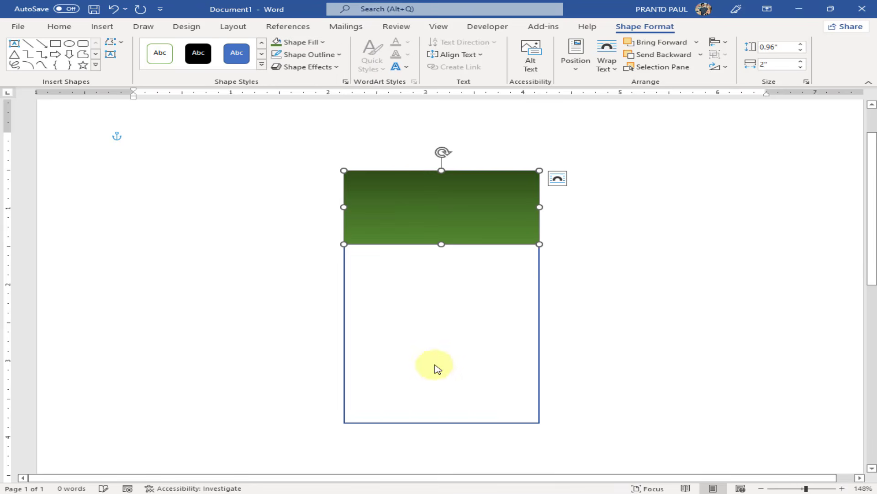
left_click(630, 247)
left_click(448, 208)
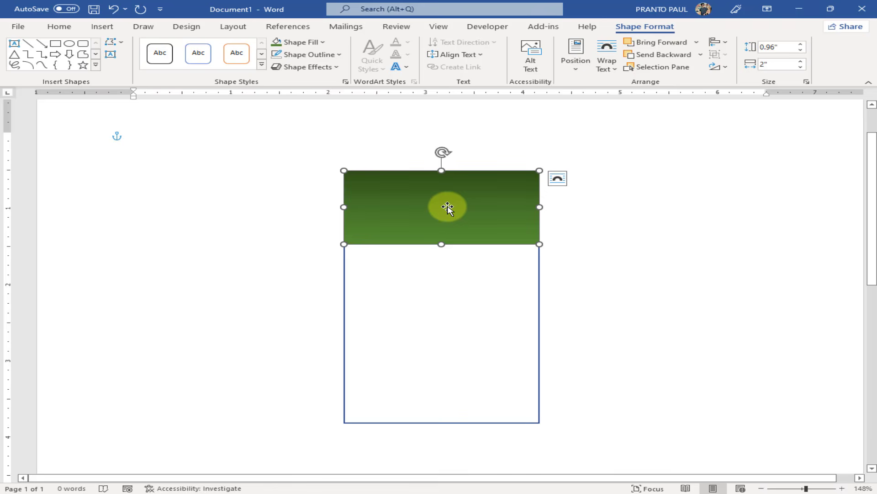
Add a centre point to the band's bottom edge and pull it down into a V, 1.32 inches tall
left_click(122, 43)
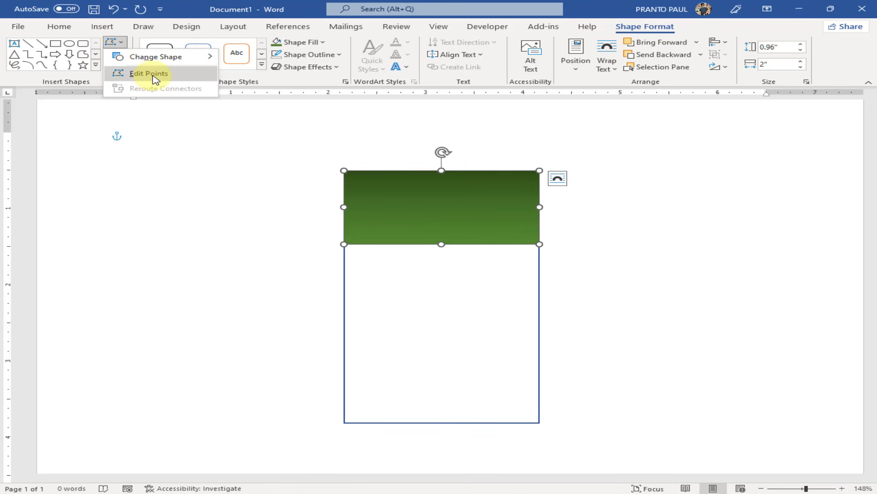
left_click(151, 73)
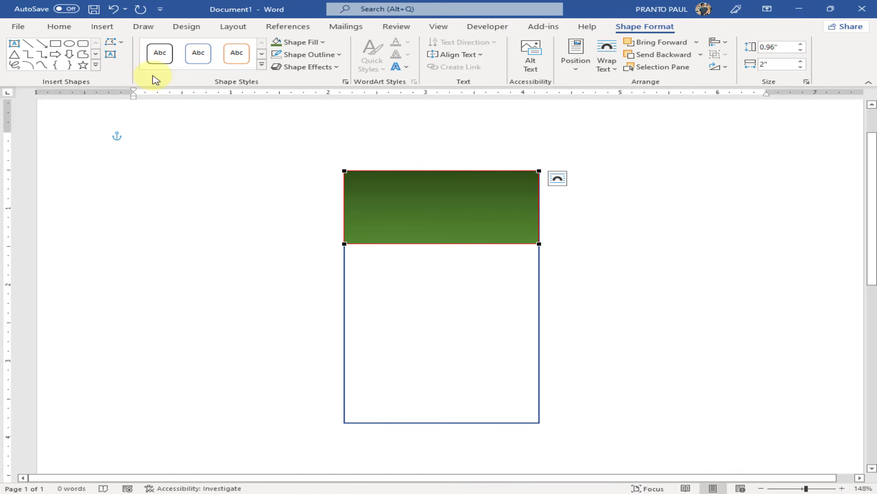
right_click(437, 244)
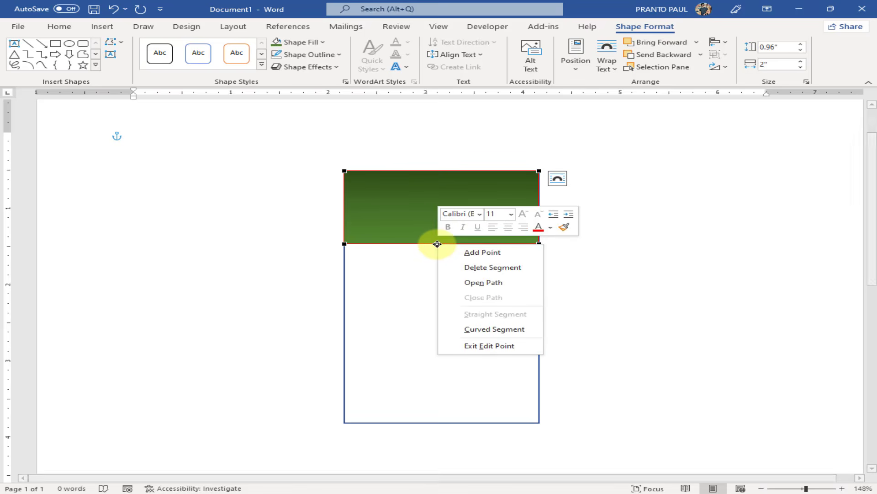
left_click(506, 259)
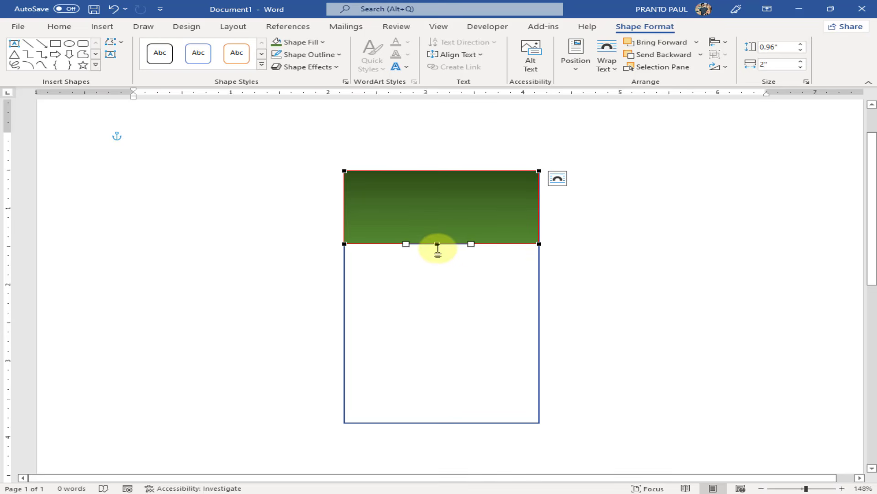
left_click_drag(437, 244, 438, 272)
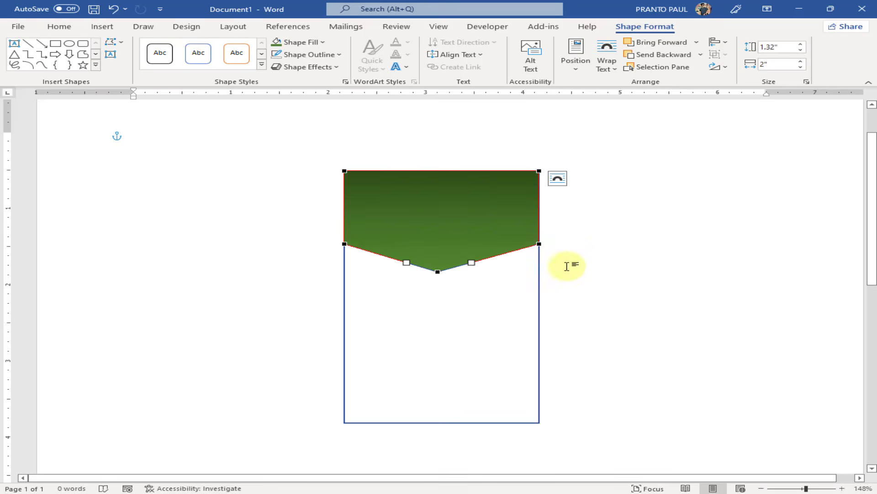
left_click(667, 250)
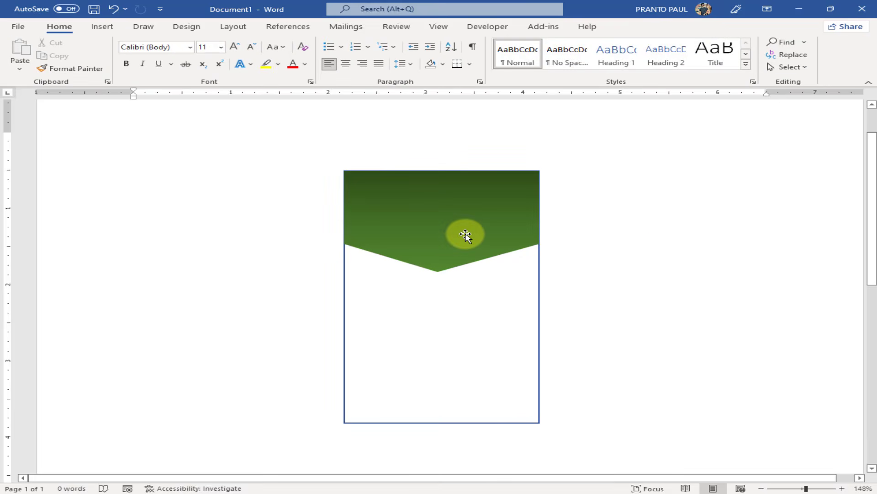
Make a lower copy of the green chevron and send it behind the original
left_click(465, 236)
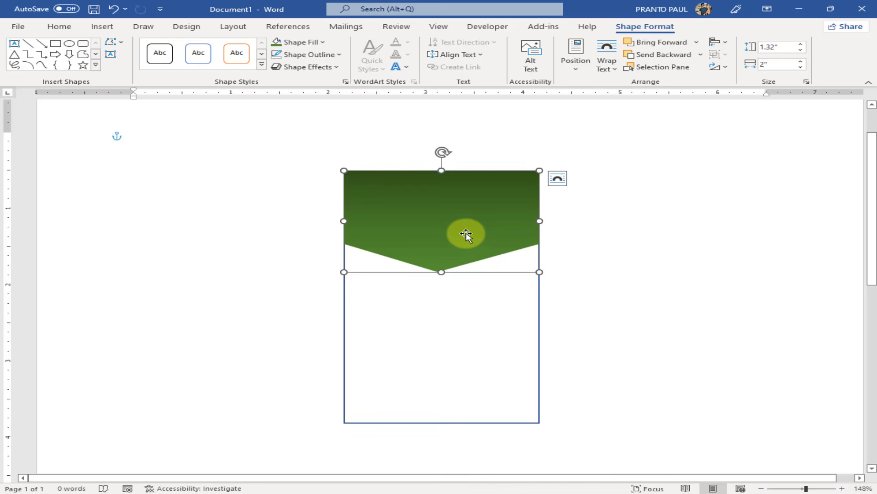
left_click_drag(465, 234, 467, 254)
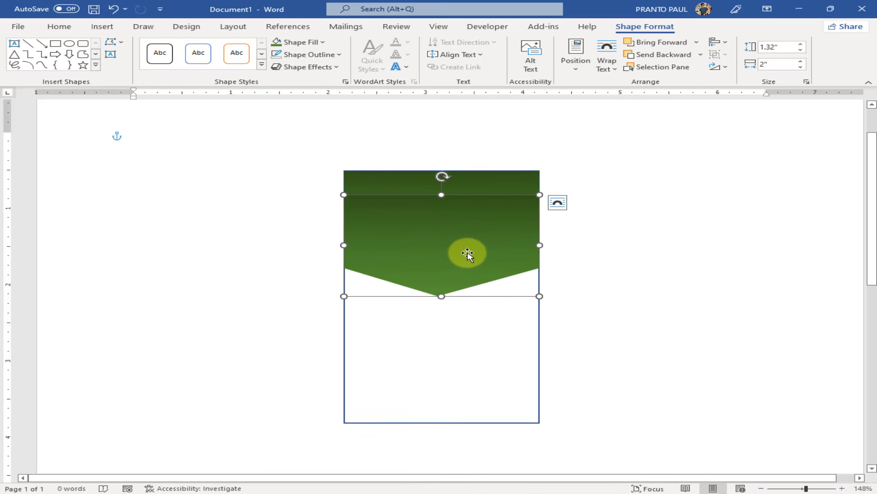
right_click(467, 254)
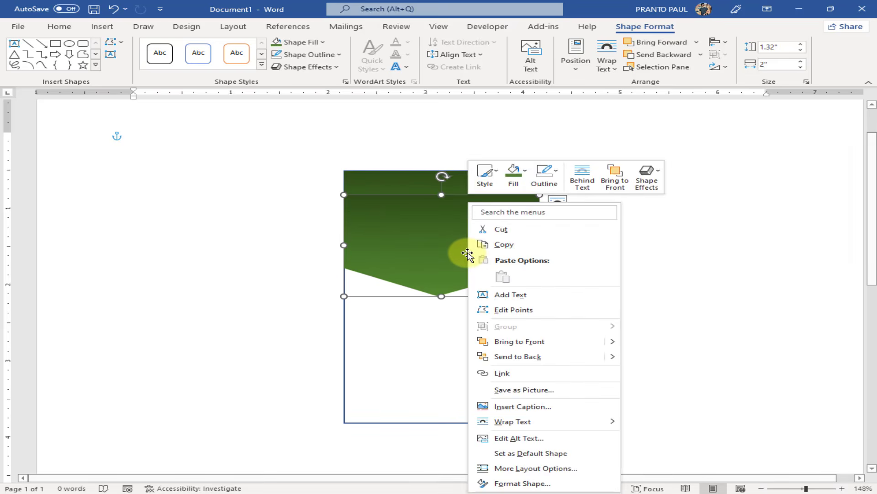
left_click(540, 356)
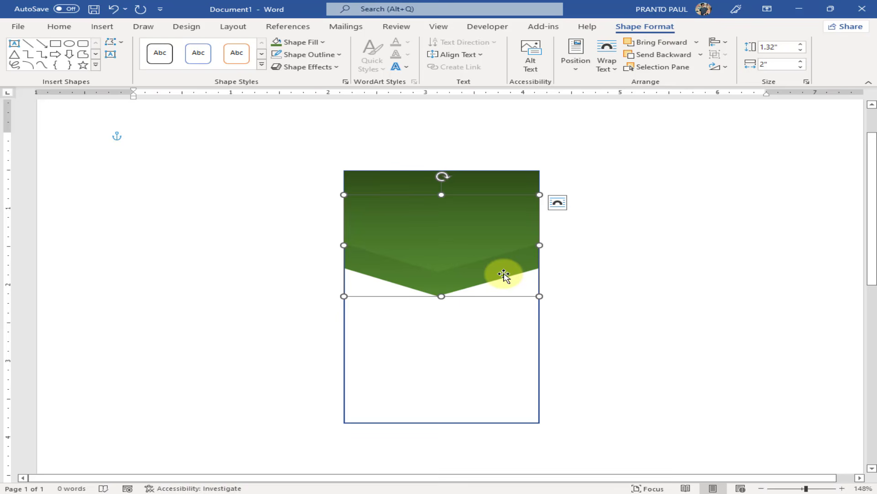
Give the copy no fill and a 1½ pt green outline, and nudge it up slightly
left_click(304, 43)
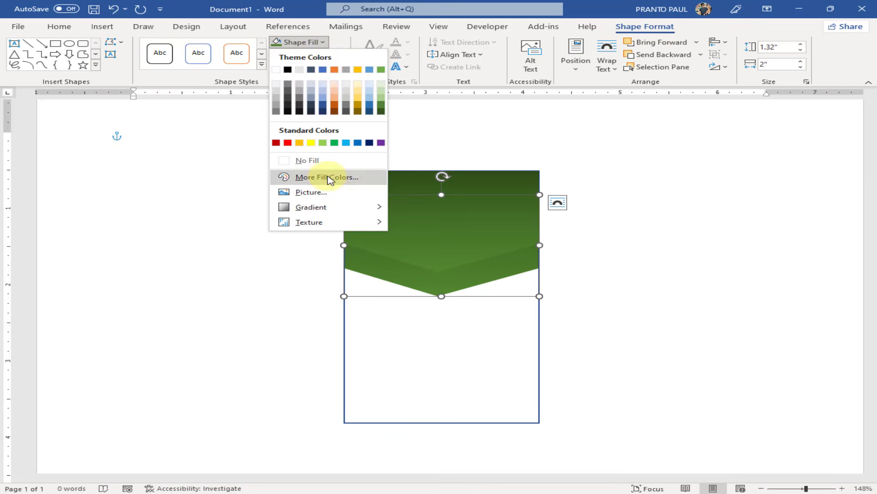
left_click(322, 161)
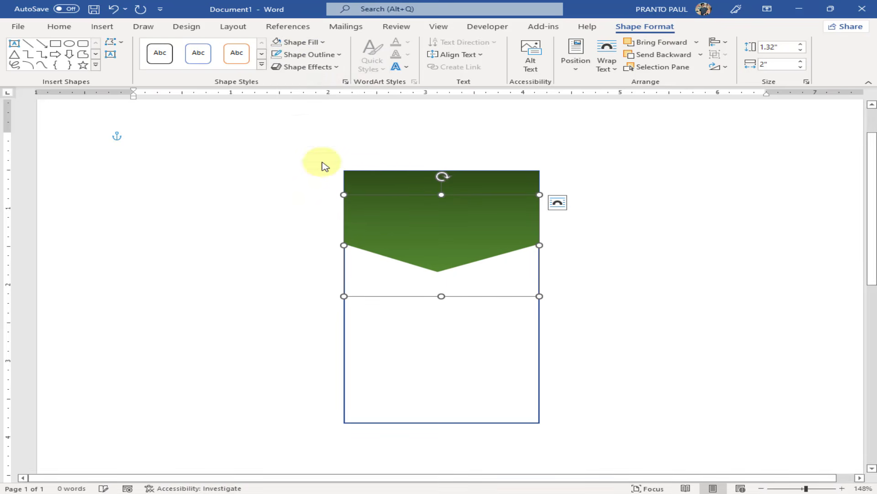
left_click(302, 56)
left_click(380, 118)
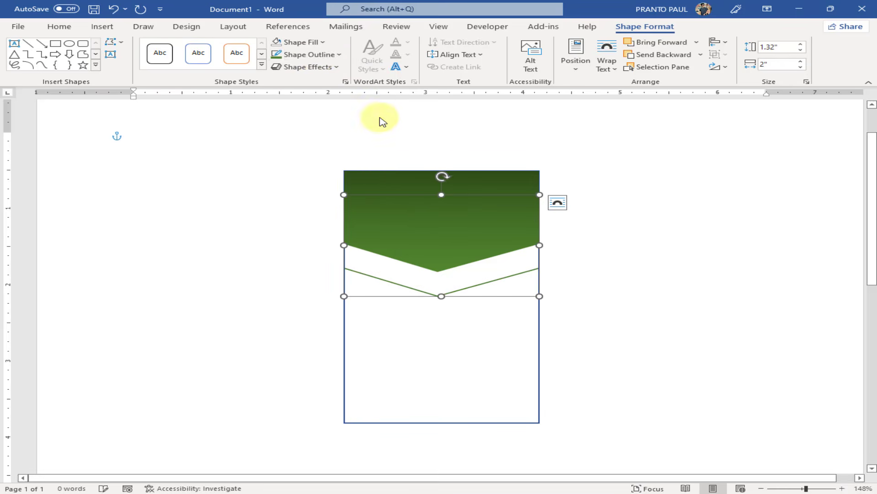
left_click(314, 54)
mouse_move(342, 208)
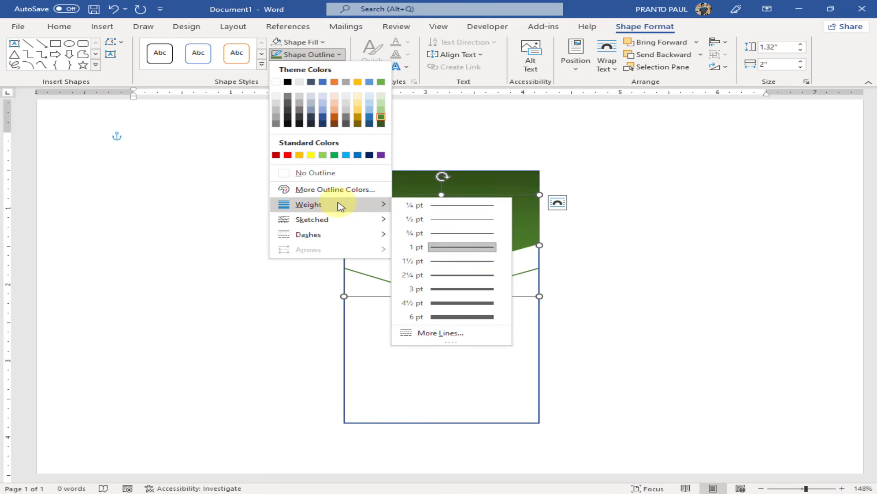
left_click(449, 260)
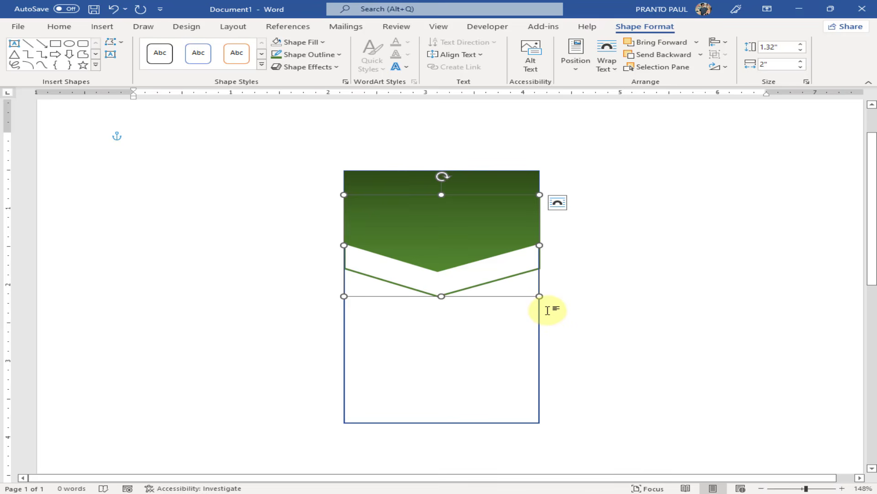
key("Up")
key("Up")
key("Up")
key("Up")
key("Up")
key("Up")
key("Up")
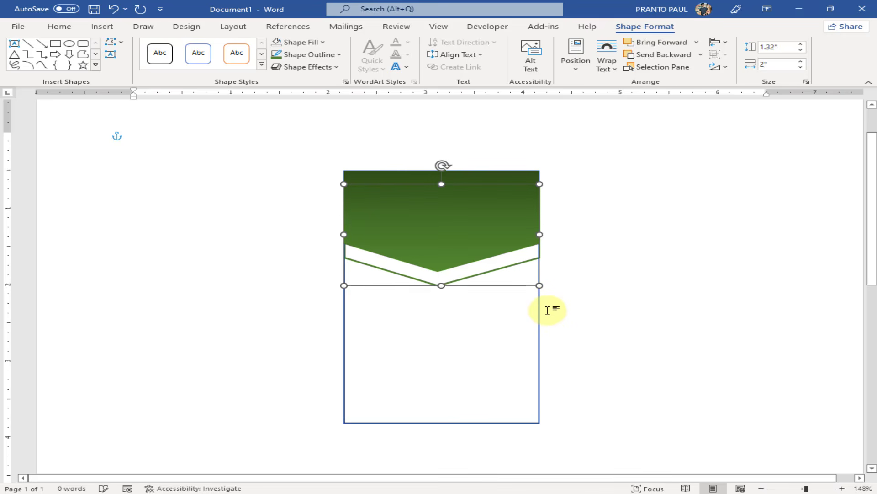
key("Up")
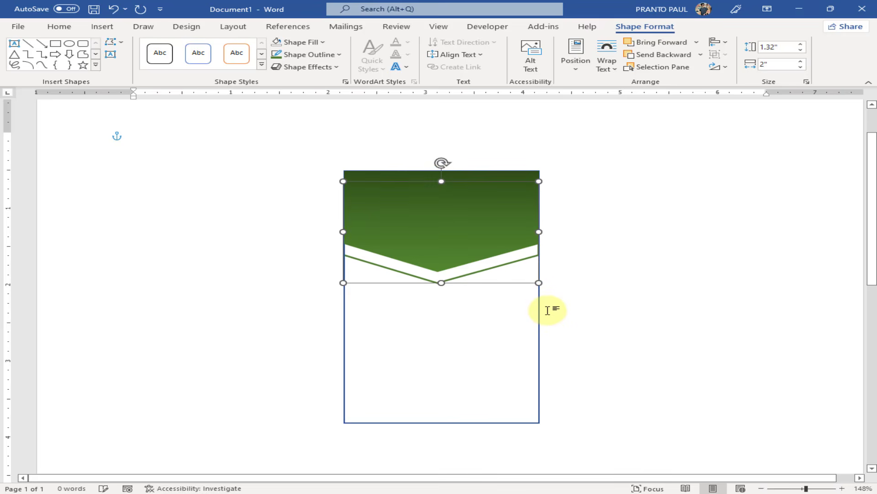
left_click(699, 300)
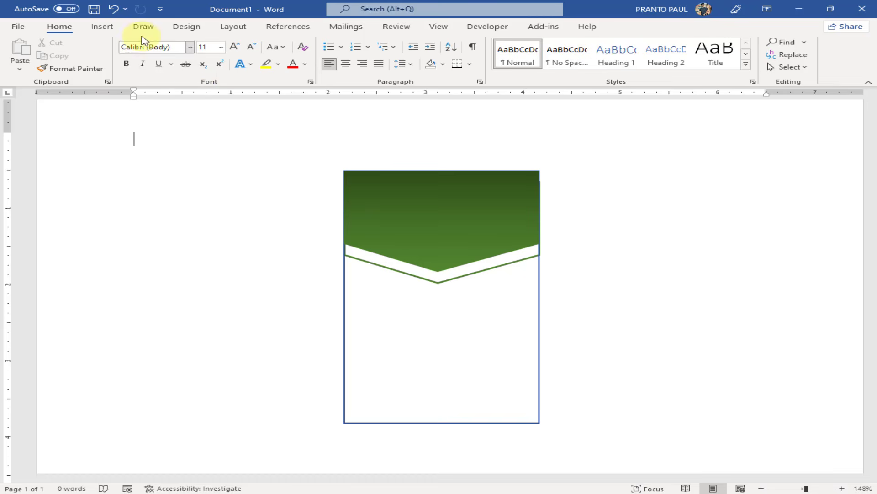
Draw a thin rectangle along the card's bottom edge
left_click(102, 27)
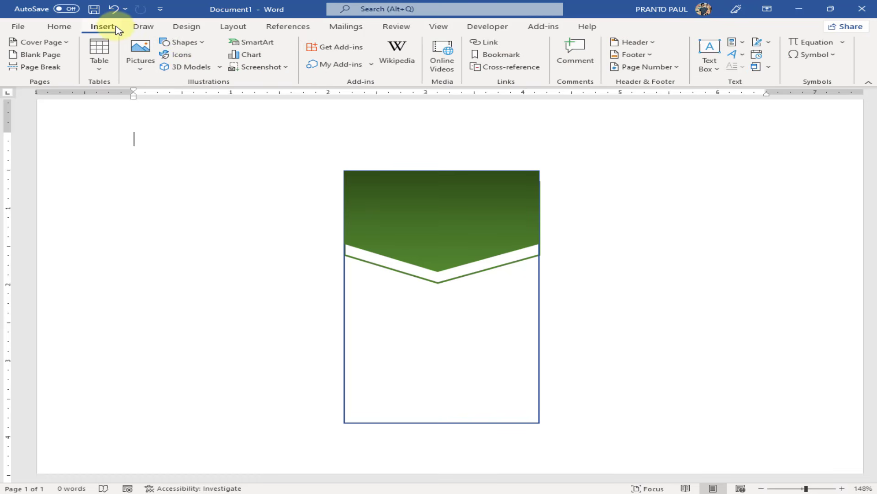
left_click(190, 45)
left_click(207, 71)
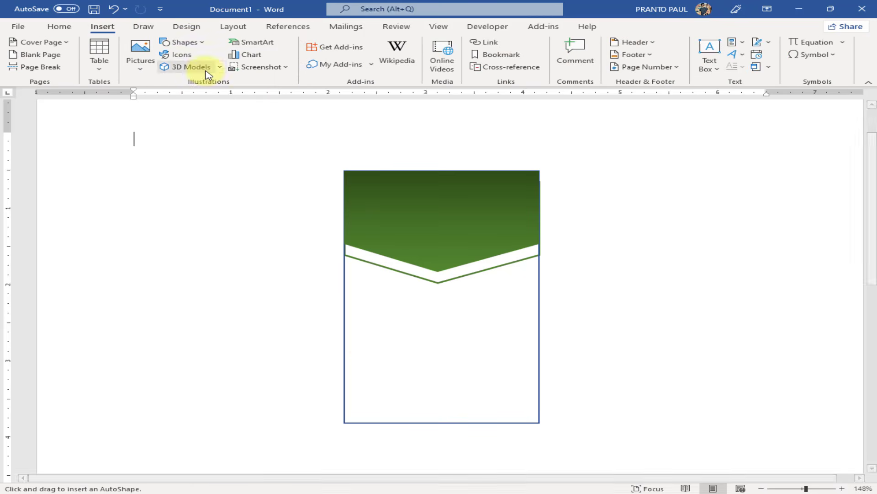
left_click_drag(344, 404, 540, 423)
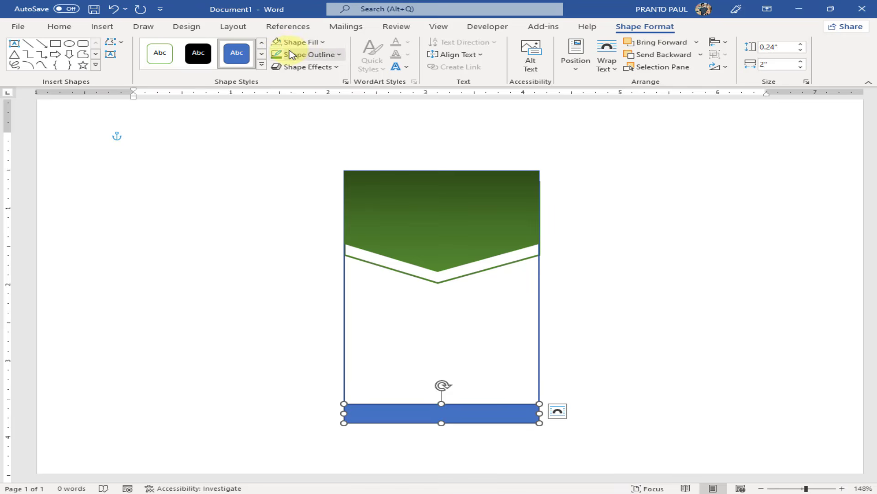
Fill the bottom bar with dark green and a dark gradient variation
left_click(298, 42)
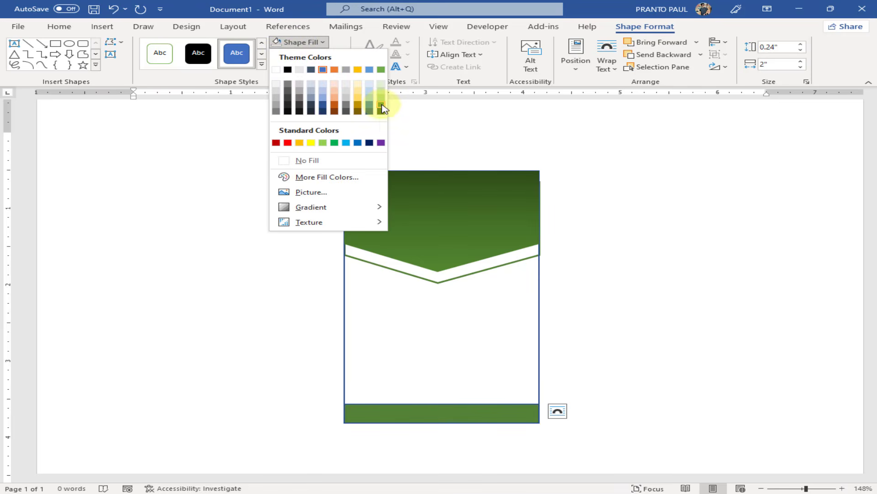
left_click(381, 110)
left_click(314, 46)
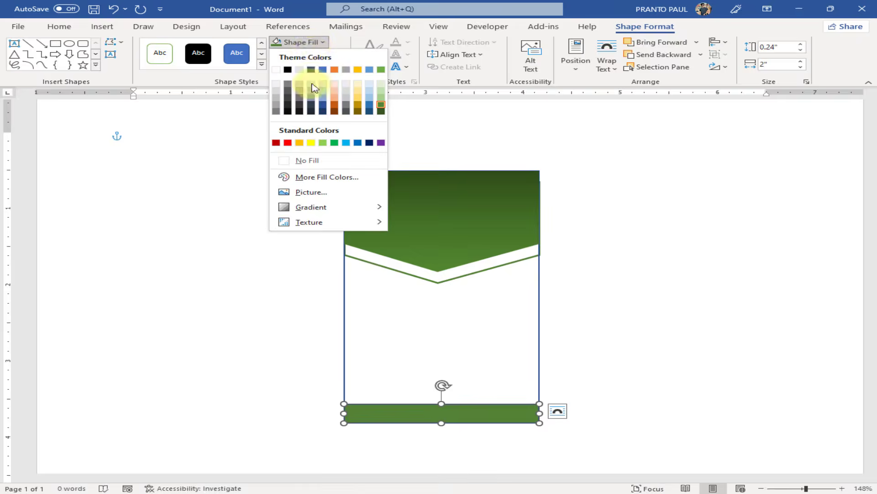
mouse_move(323, 208)
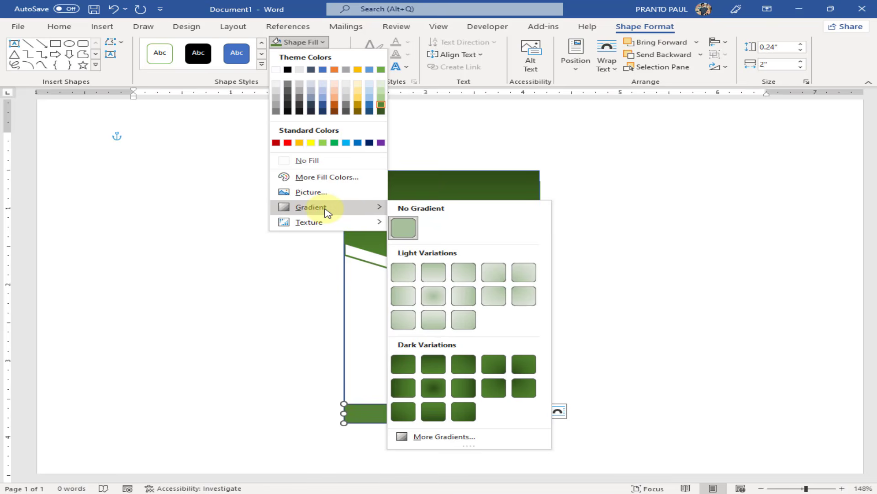
left_click(404, 387)
left_click(669, 390)
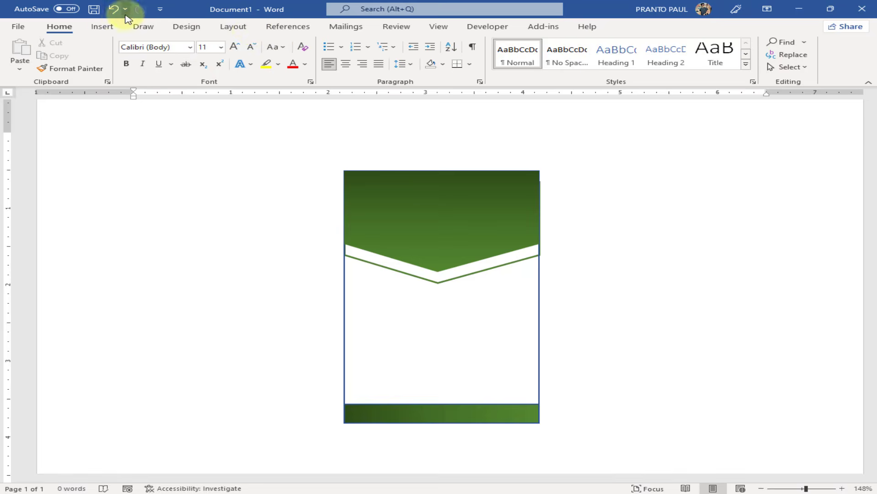
left_click(102, 26)
Draw a 0.68-inch circle at the chevron's point and remove its outline
left_click(185, 42)
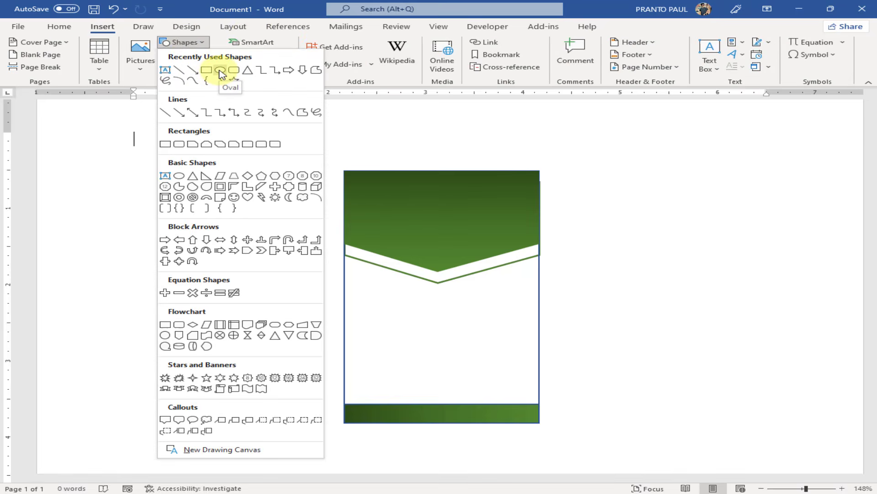
left_click(220, 71)
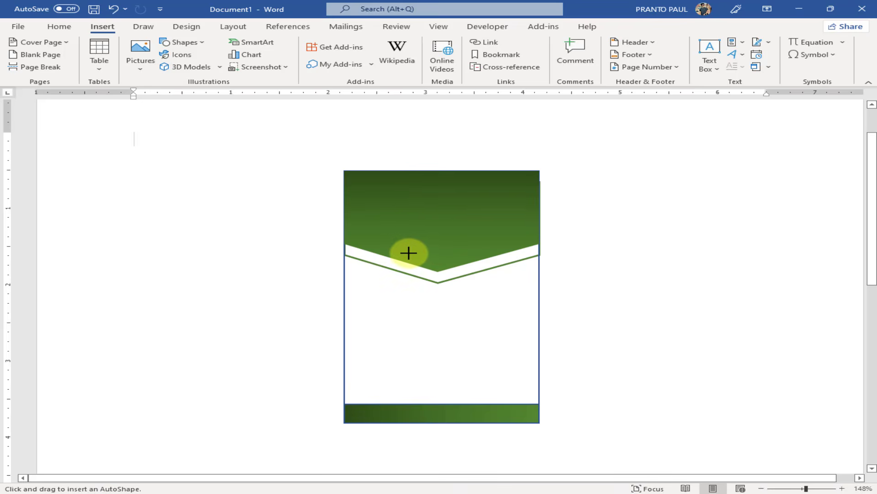
left_click_drag(408, 252, 453, 281)
left_click(312, 54)
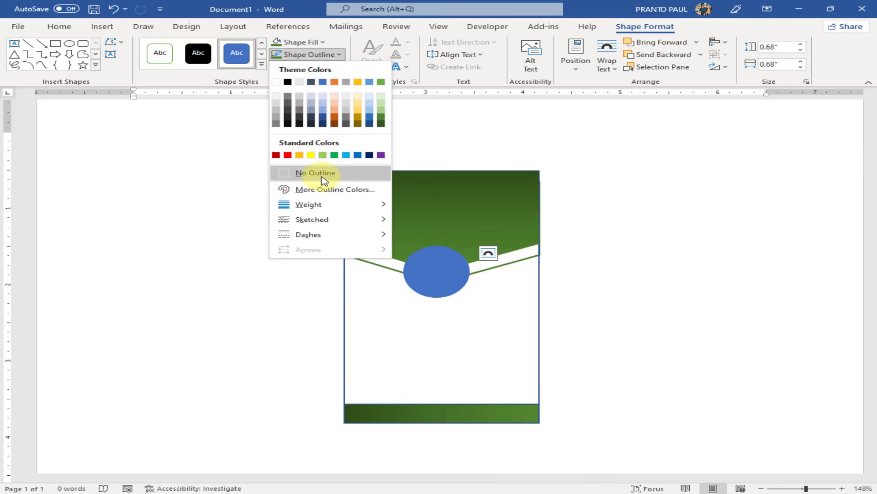
left_click(316, 173)
left_click(453, 276)
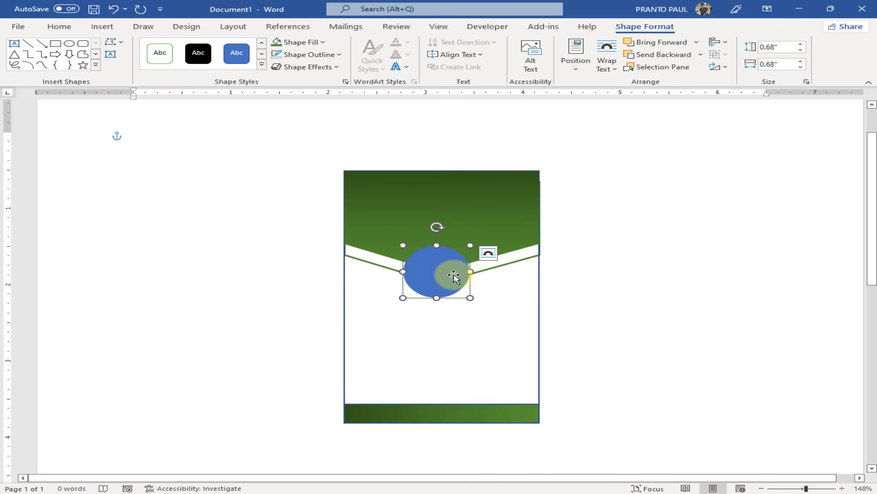
Fill the circle with the G3493722 photo from the PDF FILE folder on drive F:
left_click(310, 46)
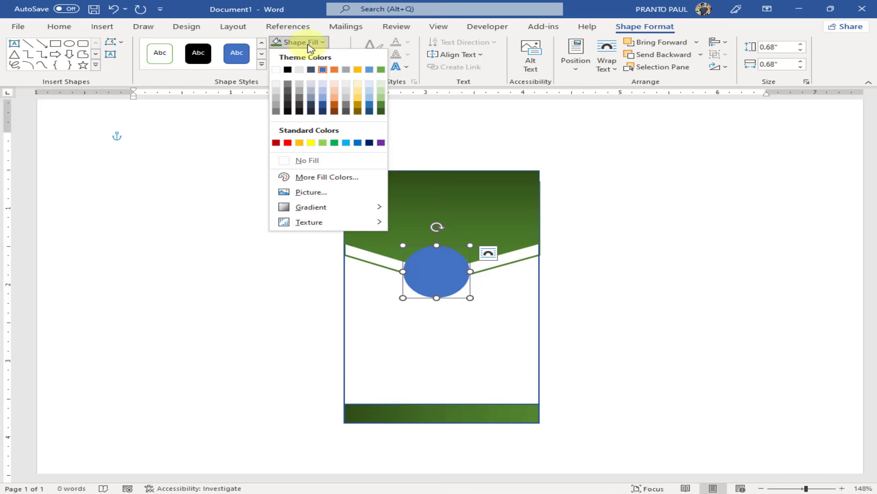
left_click(322, 197)
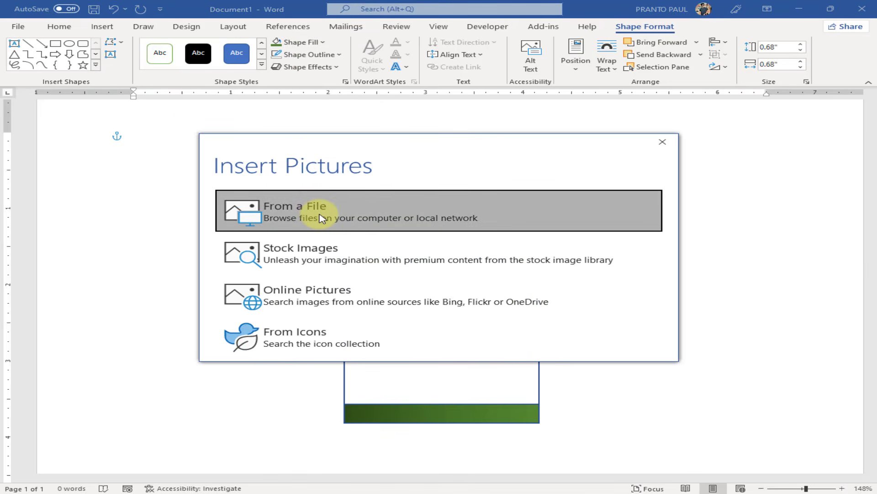
left_click(321, 218)
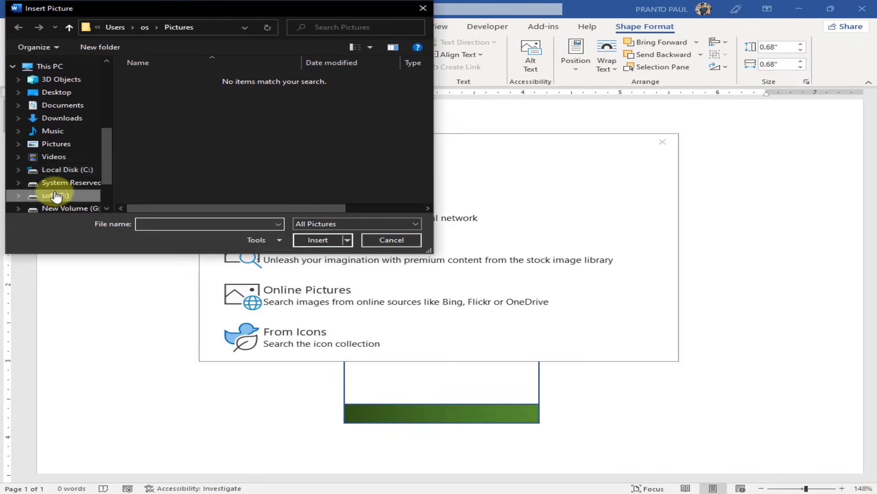
left_click(56, 196)
scroll(186, 172, "down", 8)
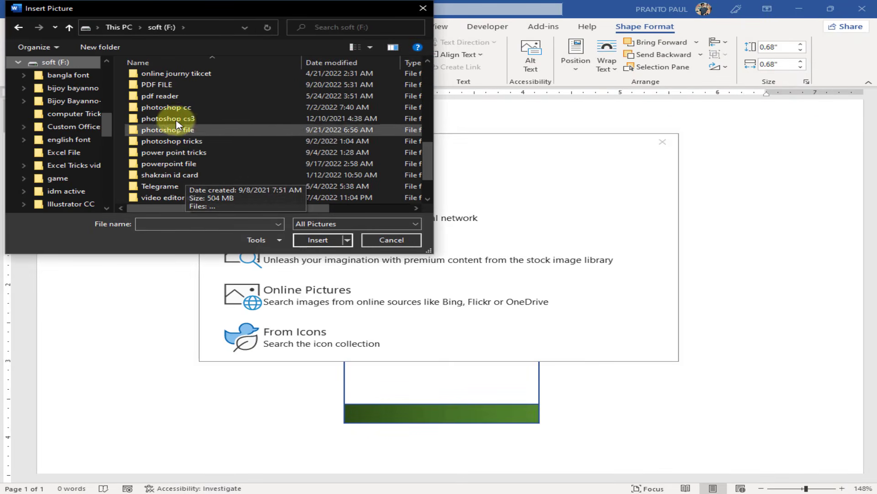
left_click(165, 92)
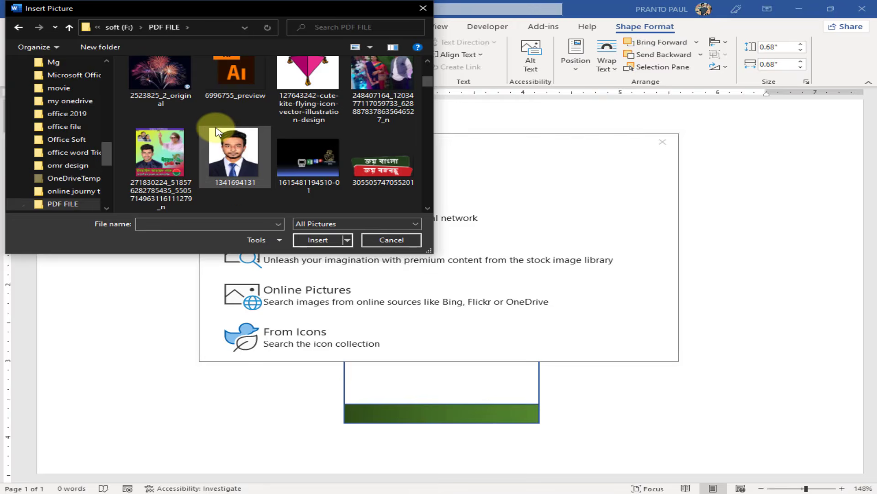
scroll(217, 131, "down", 10)
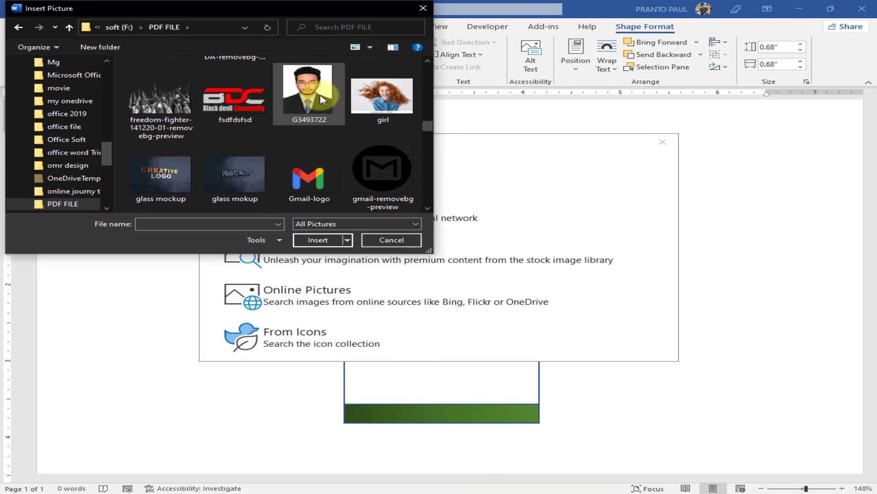
double_click(323, 100)
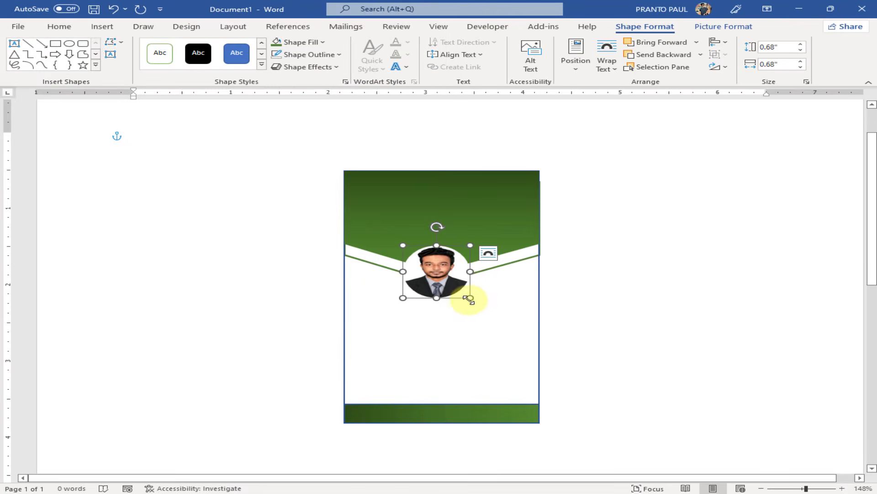
Enlarge the photo slightly to 0.74 by 0.68 inches and give it a dark outline
left_click_drag(468, 298, 456, 274)
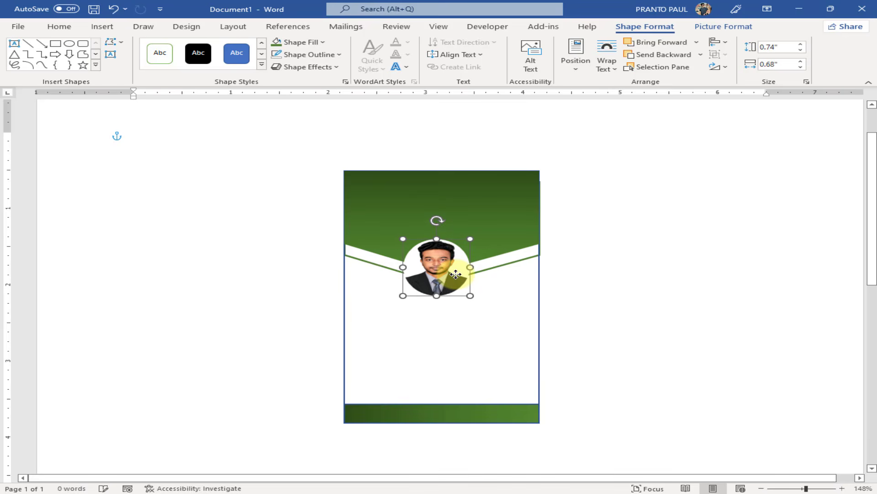
left_click(318, 54)
left_click(288, 82)
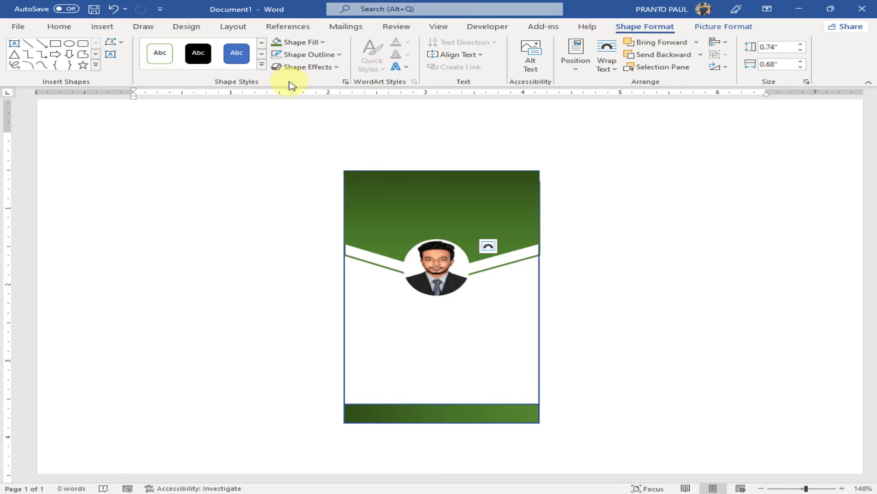
Shorten the green header shape to 1.28 inches tall
left_click(677, 265)
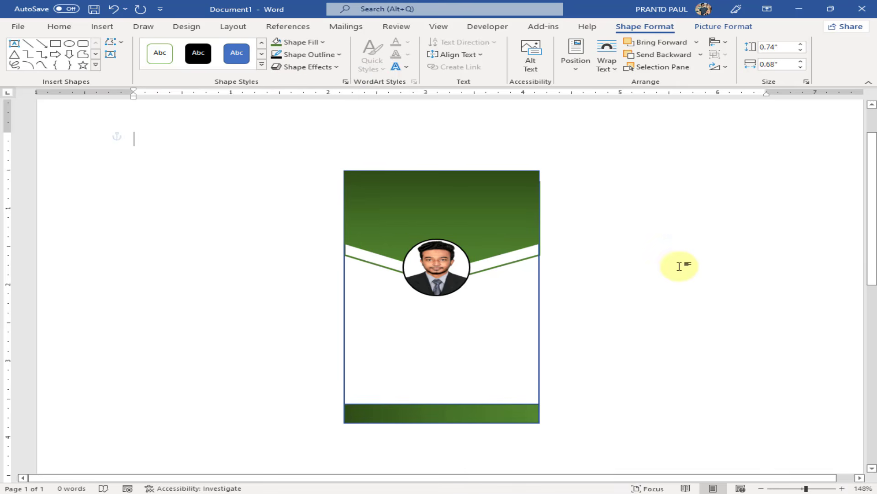
left_click(435, 268)
left_click(572, 211)
left_click(502, 183)
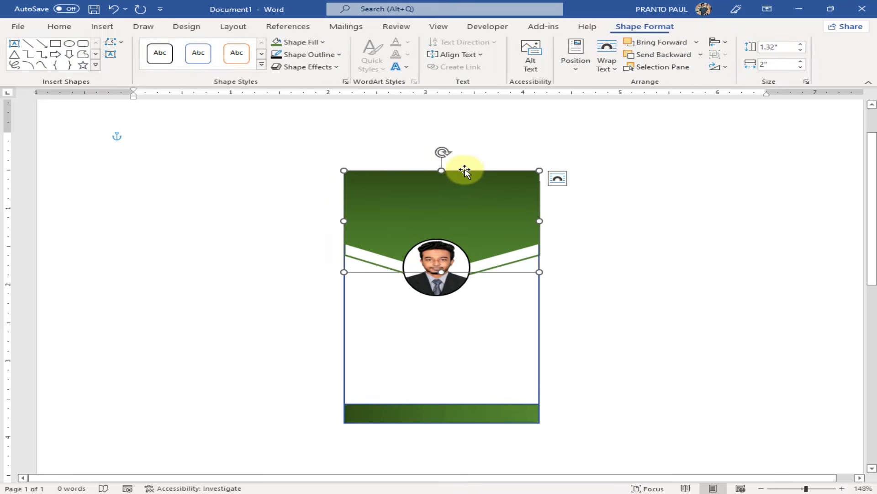
left_click_drag(444, 170, 440, 173)
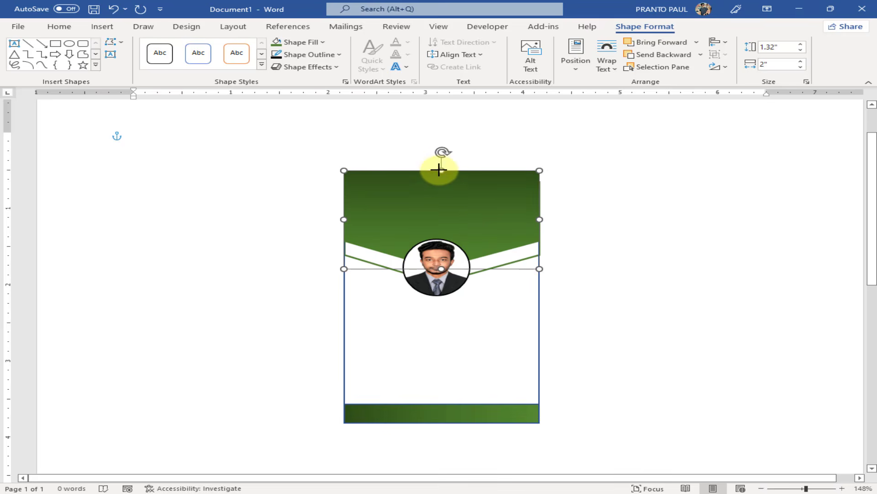
left_click(635, 209)
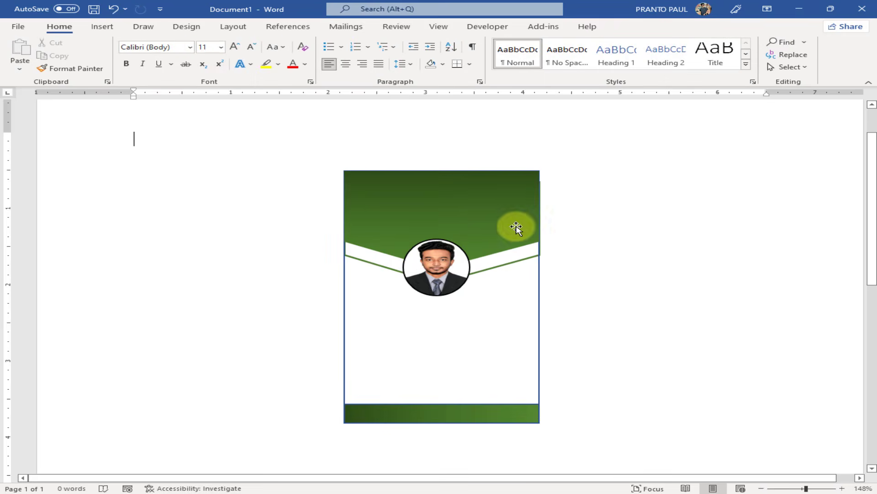
Reselect the header and bring up Word's built-in text box designs
left_click(493, 225)
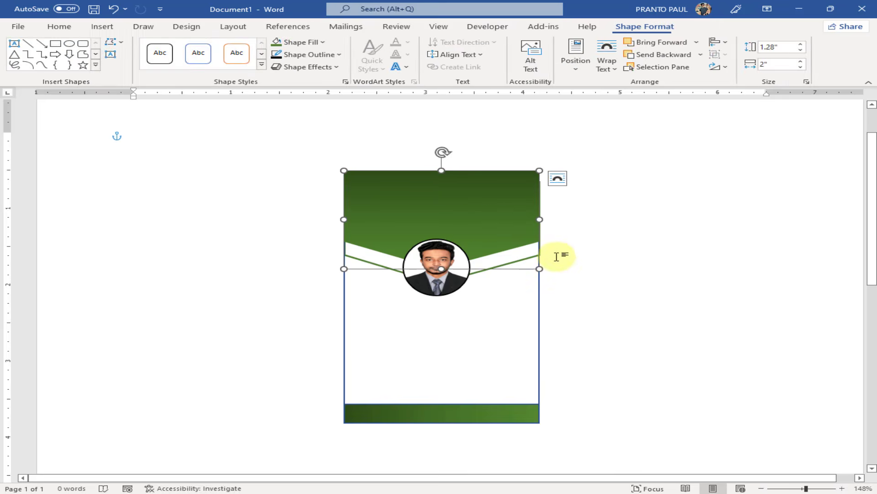
left_click(589, 262)
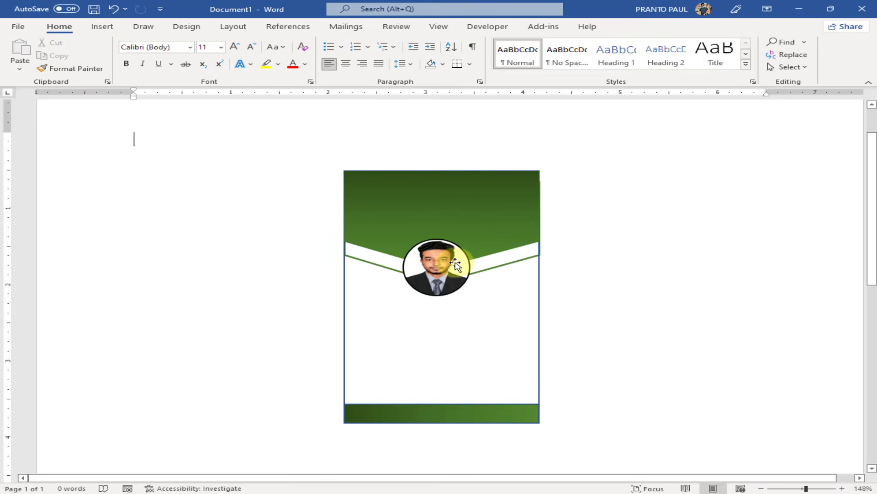
left_click(452, 198)
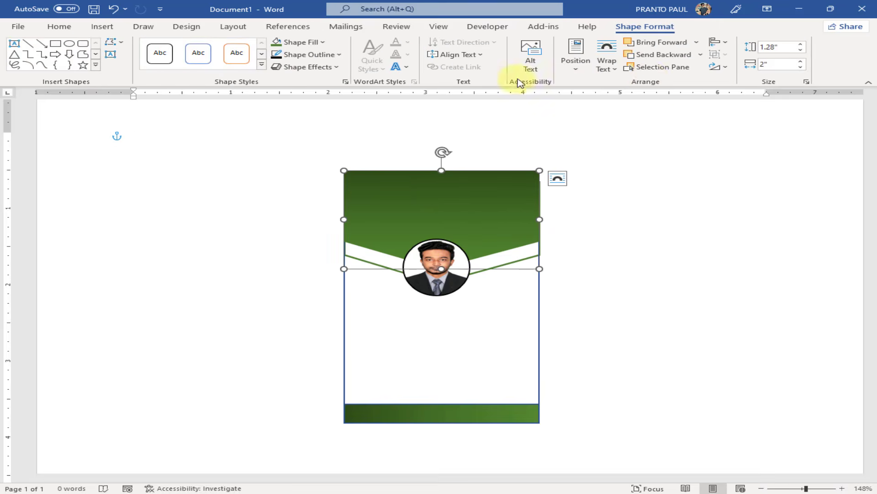
left_click(104, 28)
left_click(709, 59)
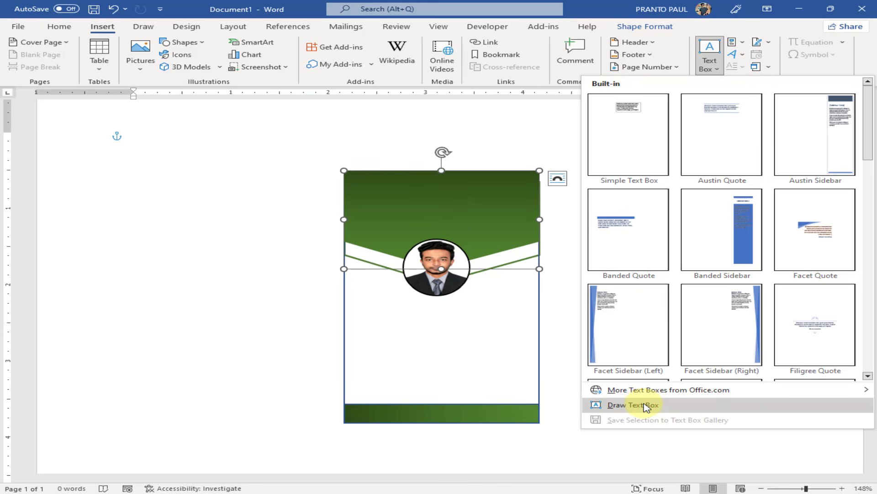
Draw an OFFICE ZONE text box on the green header with no fill and no outline
left_click(646, 405)
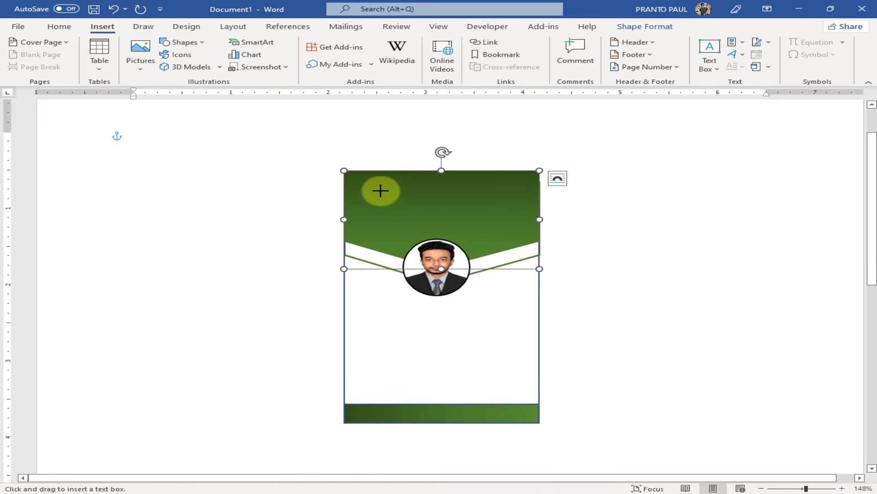
left_click_drag(381, 191, 491, 221)
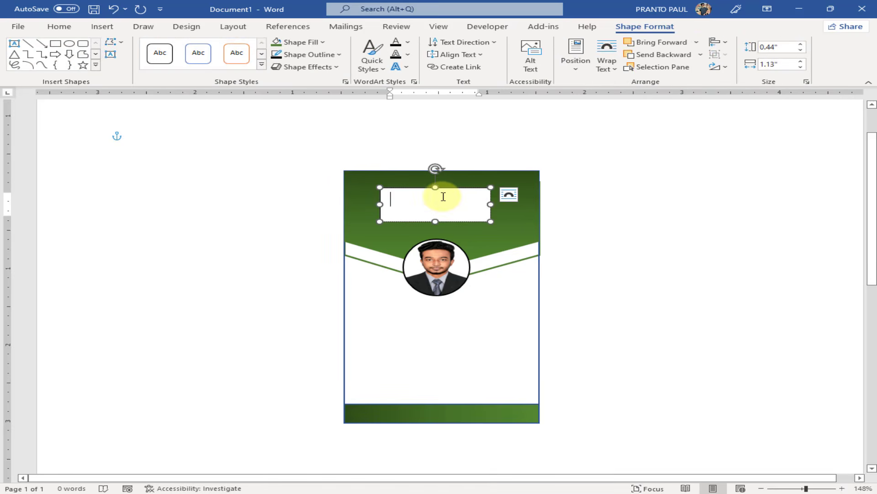
type("O")
key("BackSpace")
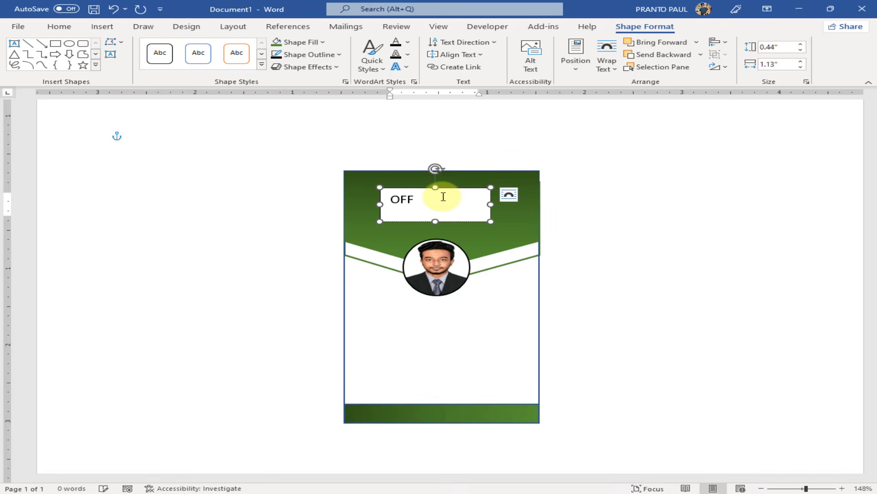
left_click(695, 229)
left_click(486, 223)
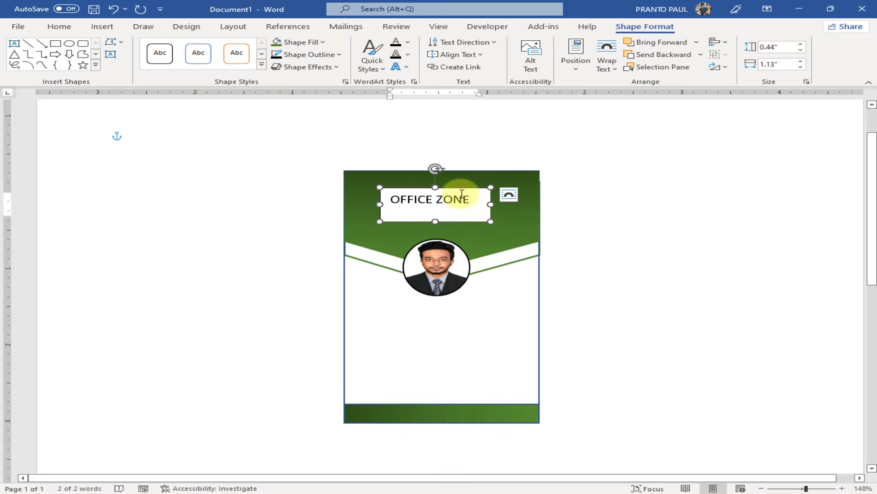
left_click(315, 42)
left_click(315, 161)
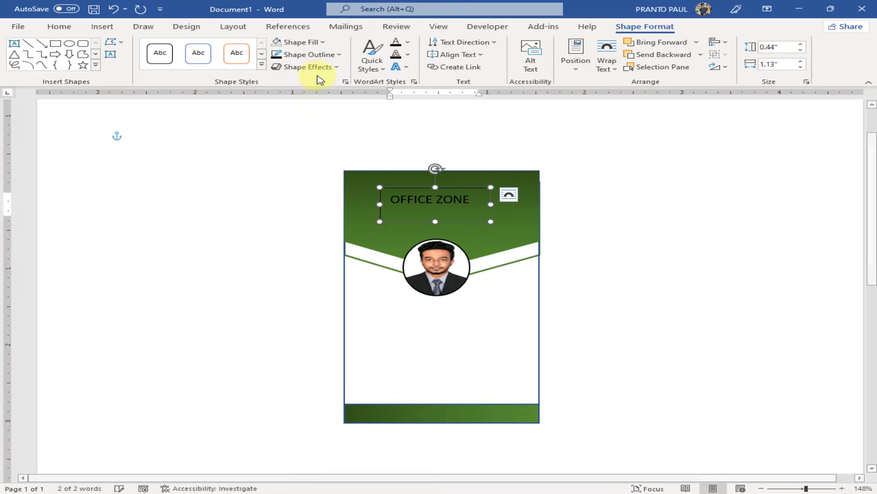
left_click(315, 55)
left_click(309, 173)
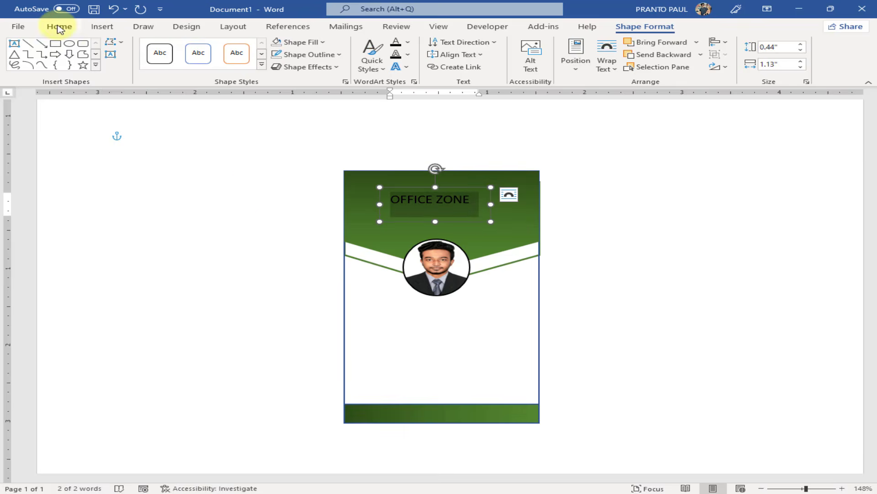
Format OFFICE ZONE bold, white, 16 pt, and widen the box to fit
left_click(59, 26)
left_click(126, 64)
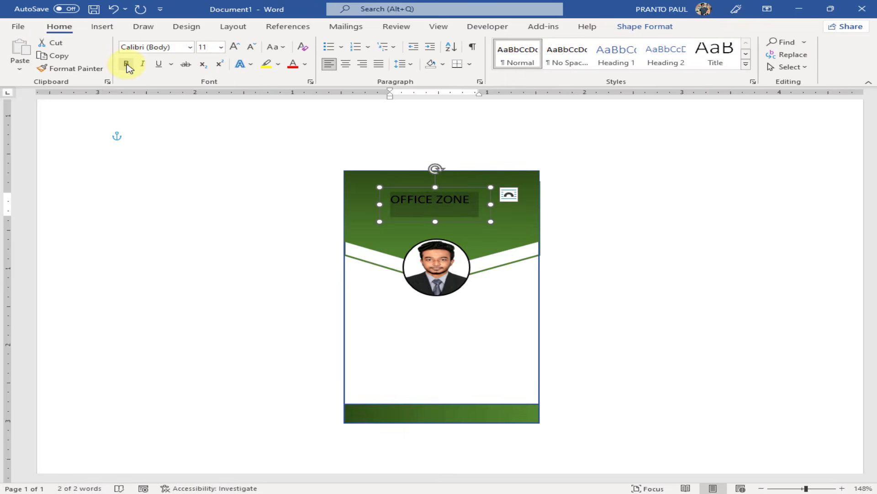
left_click(305, 64)
left_click(294, 112)
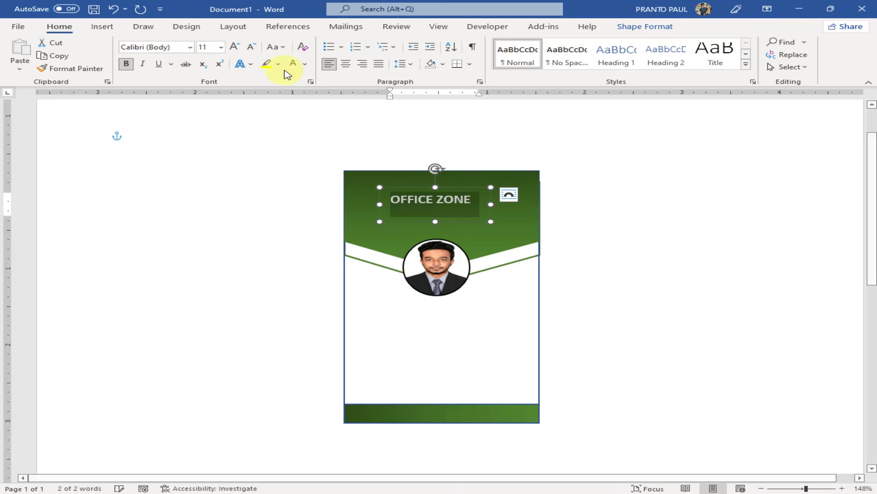
left_click(234, 47)
left_click(234, 48)
left_click(234, 48)
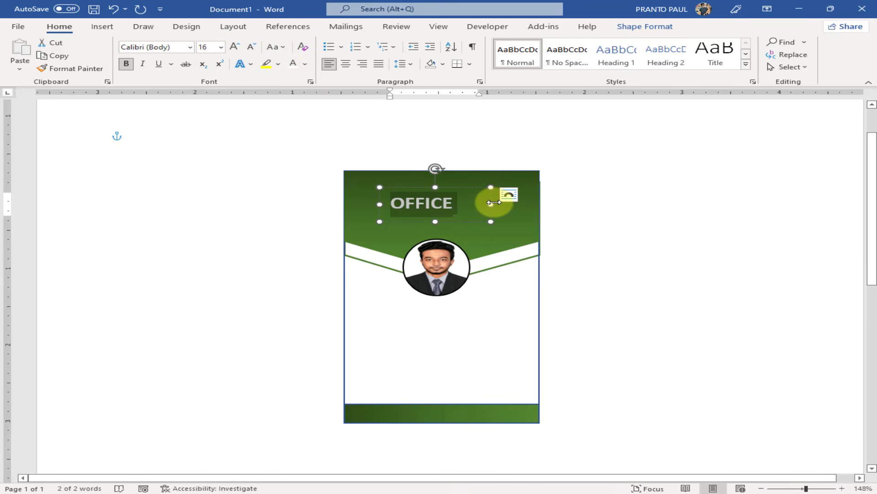
mouse_move(491, 203)
left_mouse_down()
mouse_move(525, 202)
mouse_move(486, 201)
left_mouse_up()
Copy the OFFICE ZONE text box below the photo and make its text black
left_click(617, 231)
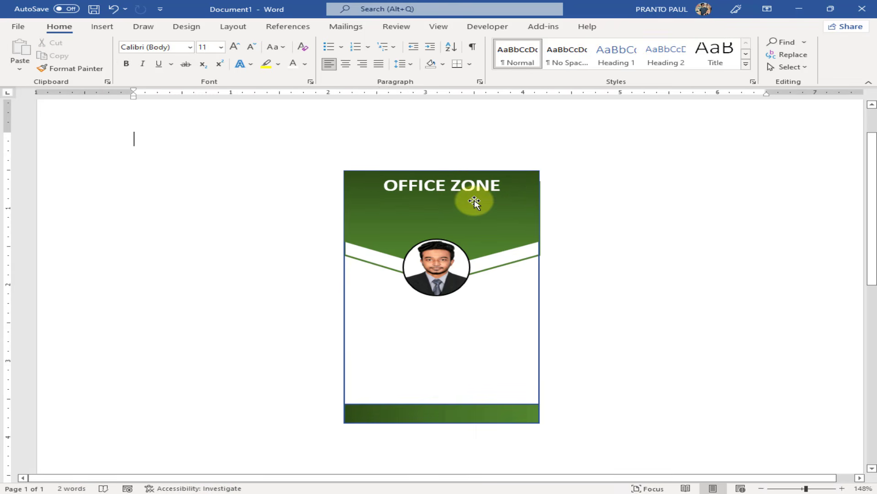
left_click(490, 193)
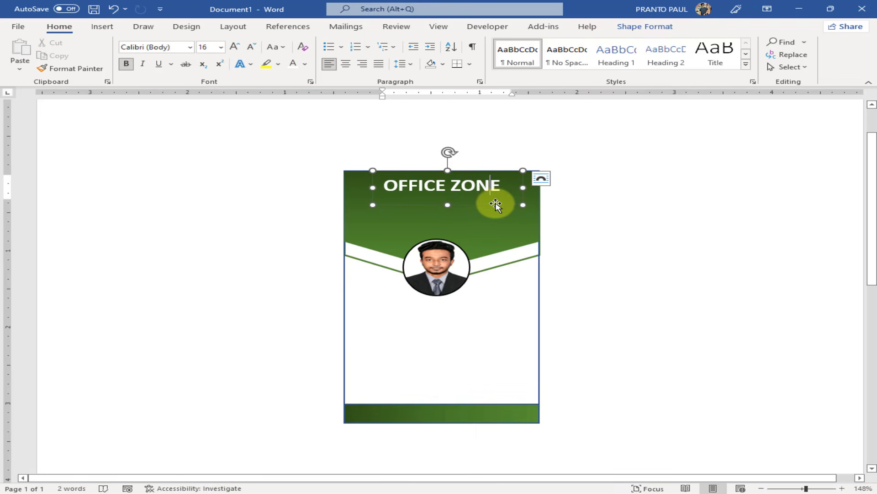
left_click_drag(496, 205, 251, 276)
left_click(305, 64)
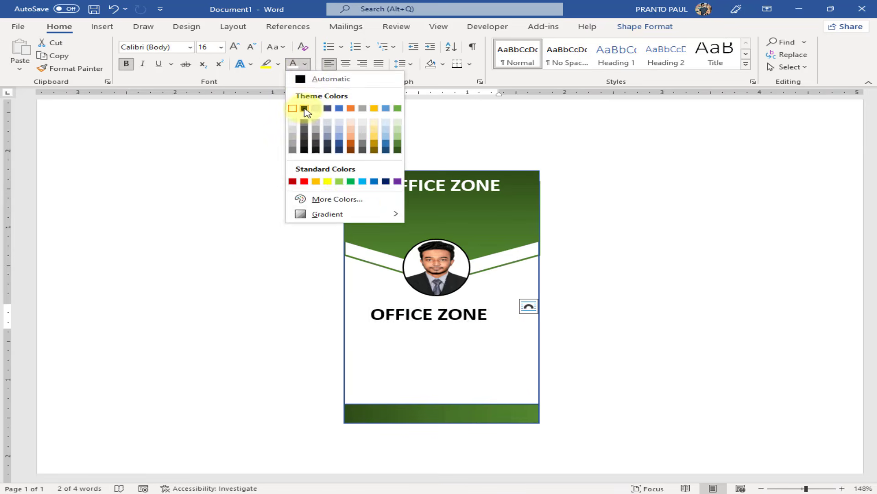
left_click(305, 109)
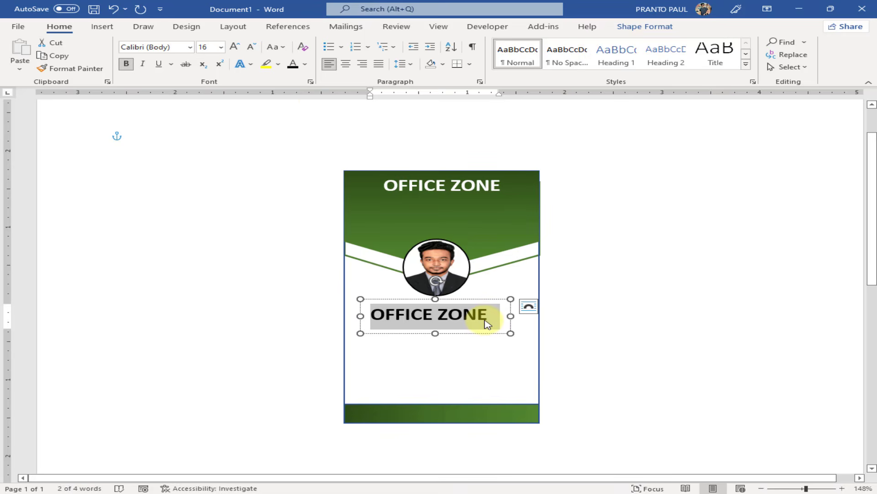
Replace the copied text with the cardholder's full name in capital letters
type("pr")
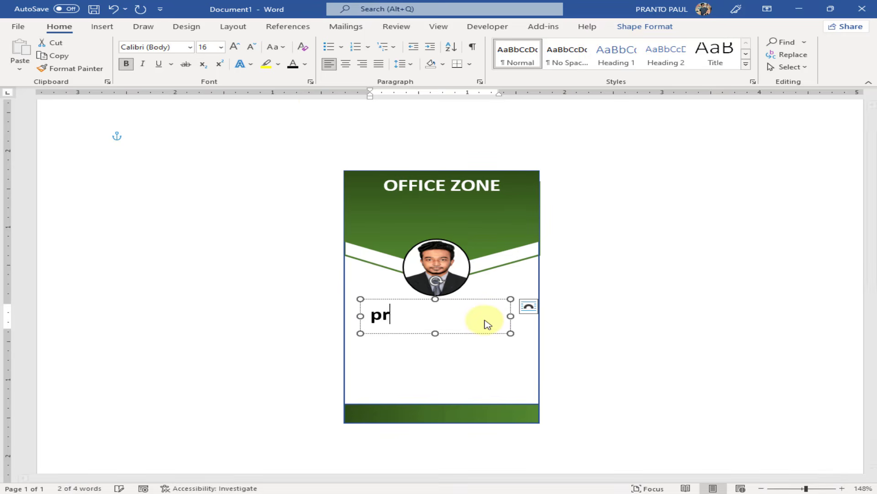
key("BackSpace")
key("BackSpace")
key("BackSpace")
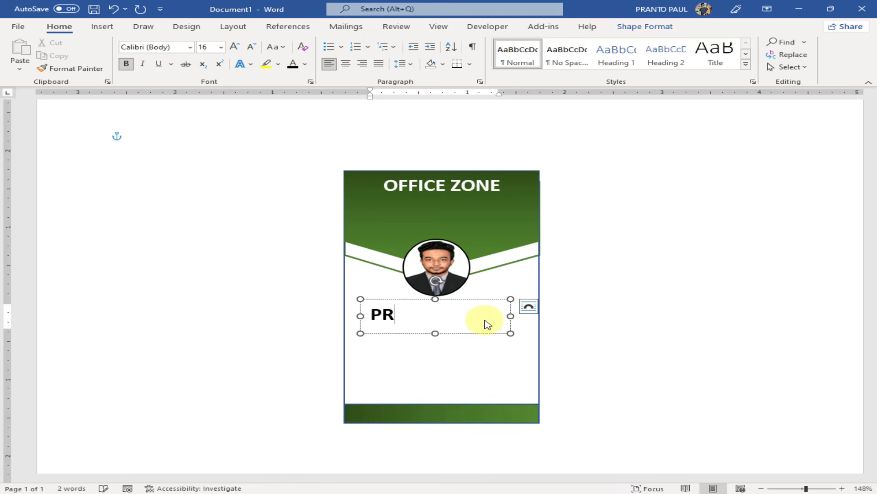
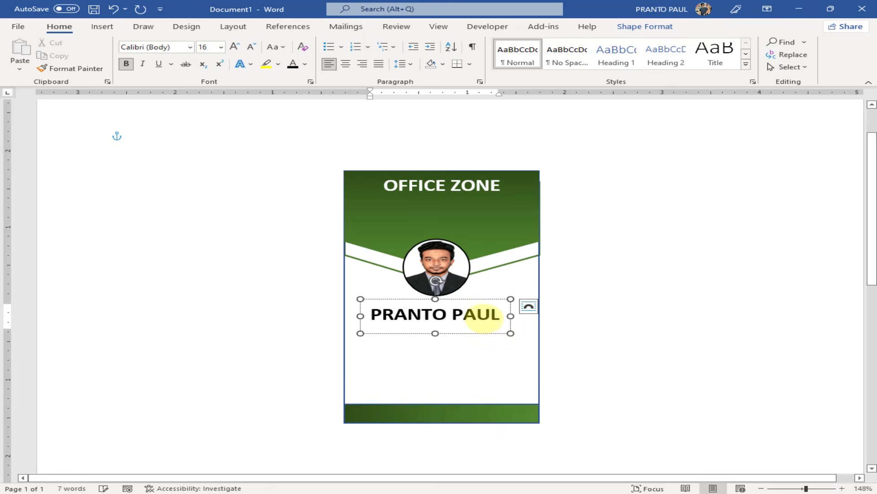
Enlarge the box to show the title line, shrink all its text and remove space after paragraphs
left_click_drag(512, 333, 557, 387)
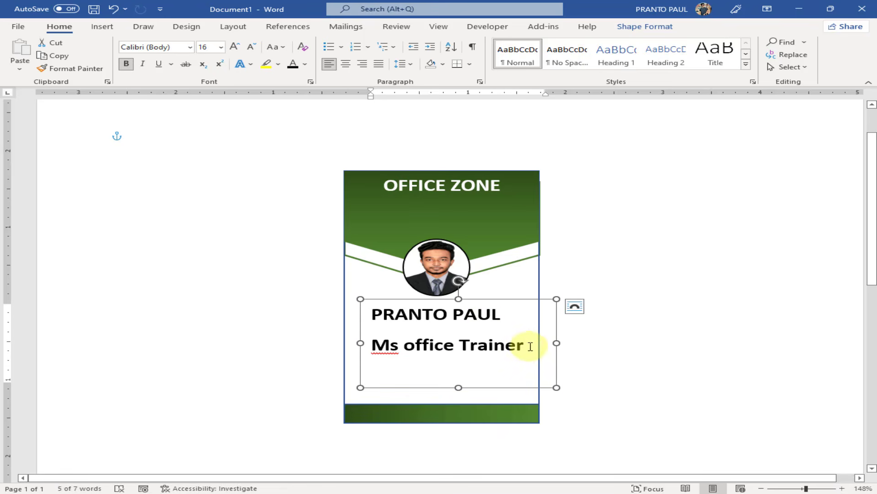
key("ctrl+a")
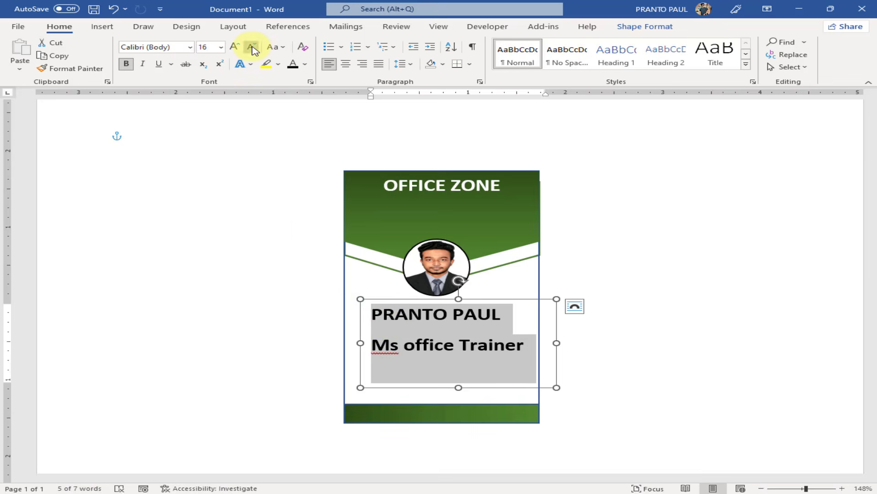
left_click(253, 47)
left_click(252, 47)
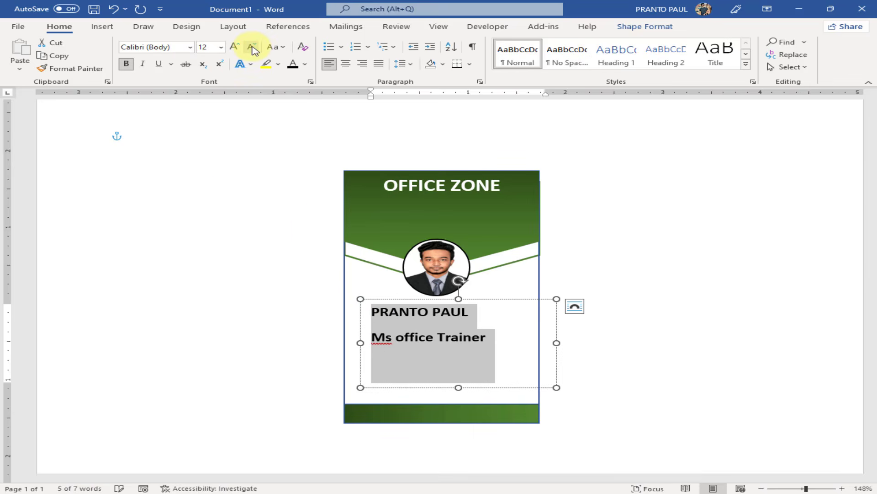
left_click(414, 66)
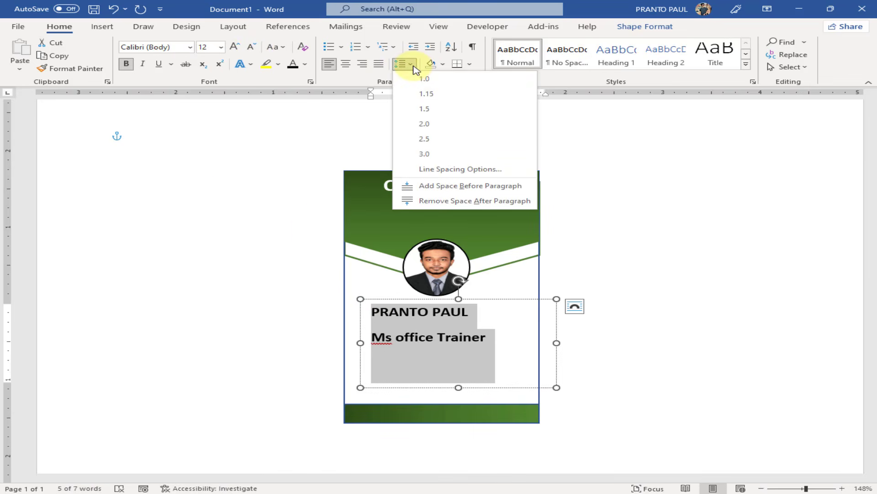
left_click(449, 203)
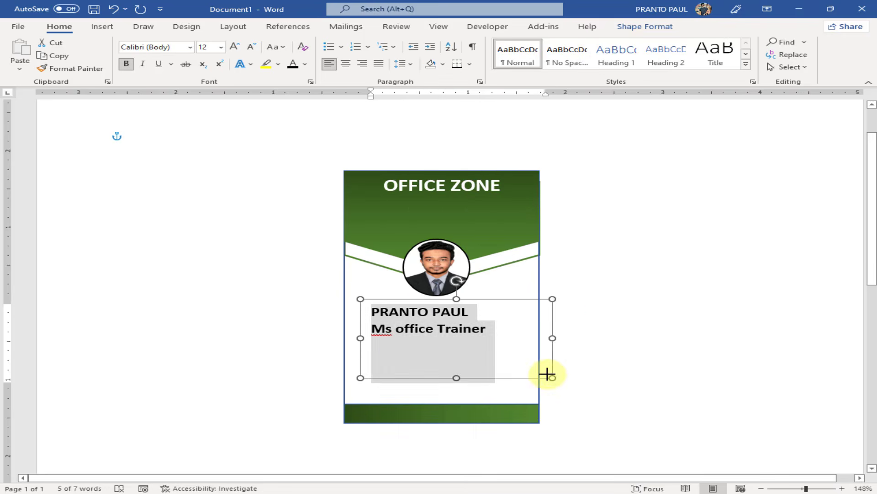
Shrink the text box to fit the two lines and reduce the text to 9 pt
left_click_drag(548, 374, 345, 278)
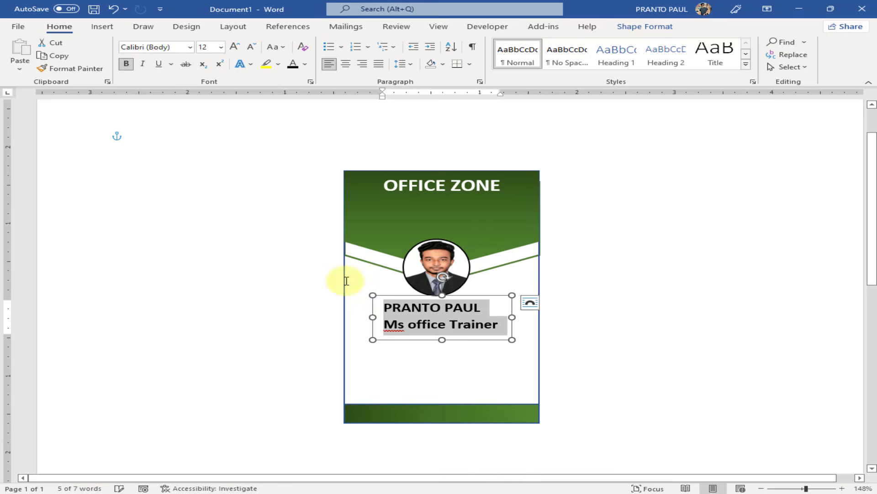
left_click(253, 47)
left_click(253, 47)
left_click(252, 48)
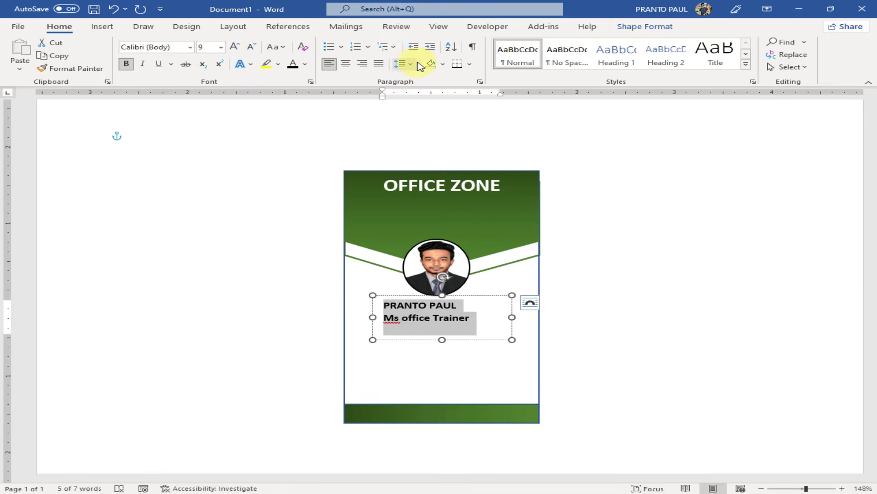
left_click(645, 27)
Give the name text box no fill and no outline
left_click(311, 42)
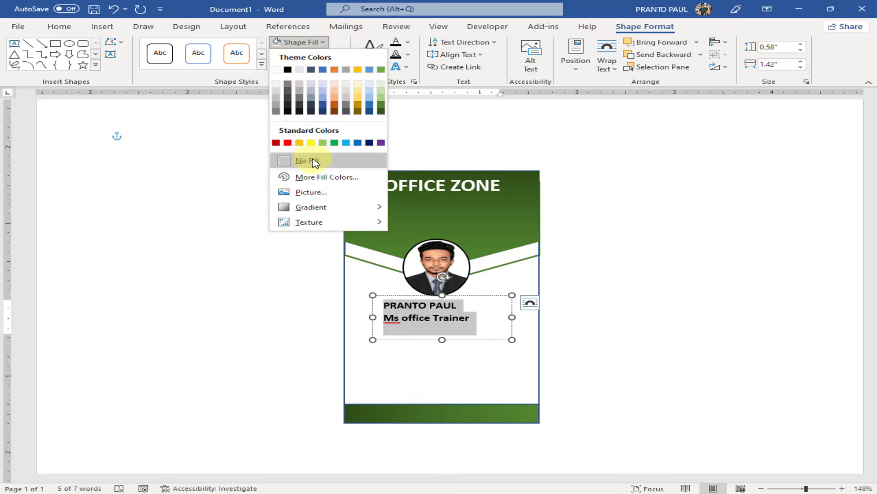
left_click(313, 161)
left_click(308, 55)
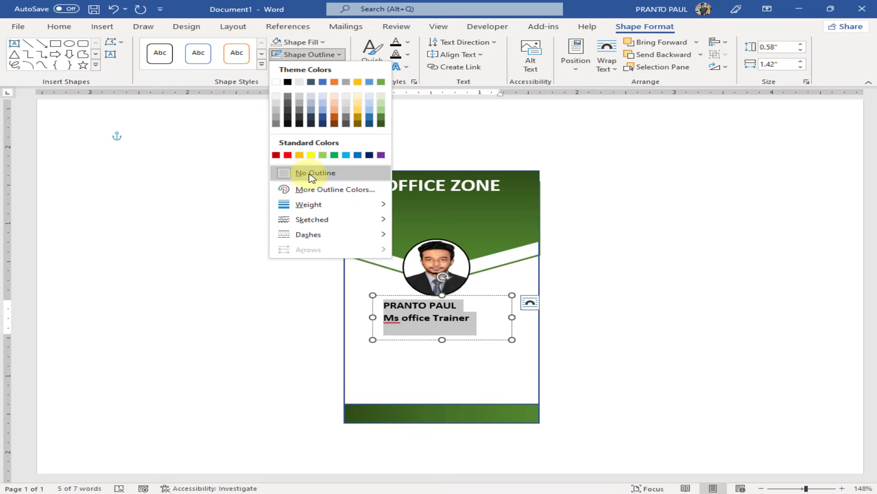
left_click(312, 173)
left_click(470, 365)
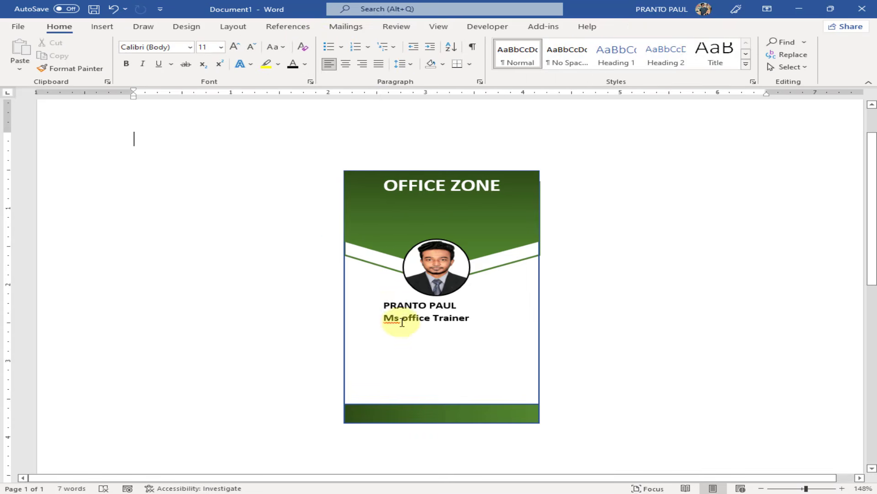
Indent the name with spaces and enlarge it two steps with Grow Font
left_click(385, 307)
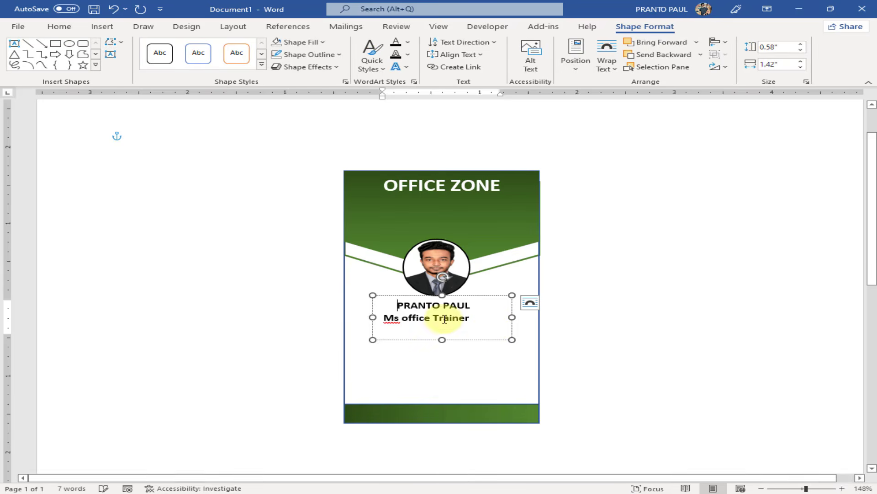
left_click(385, 317)
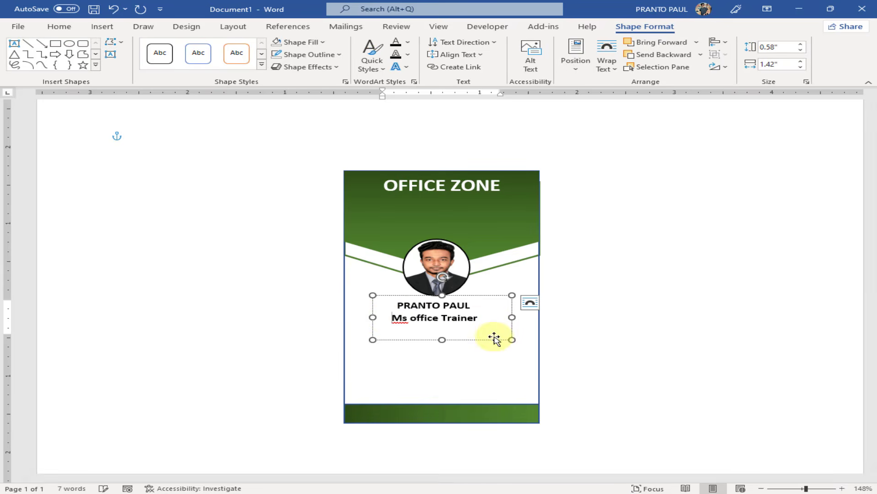
key("BackSpace")
key("BackSpace")
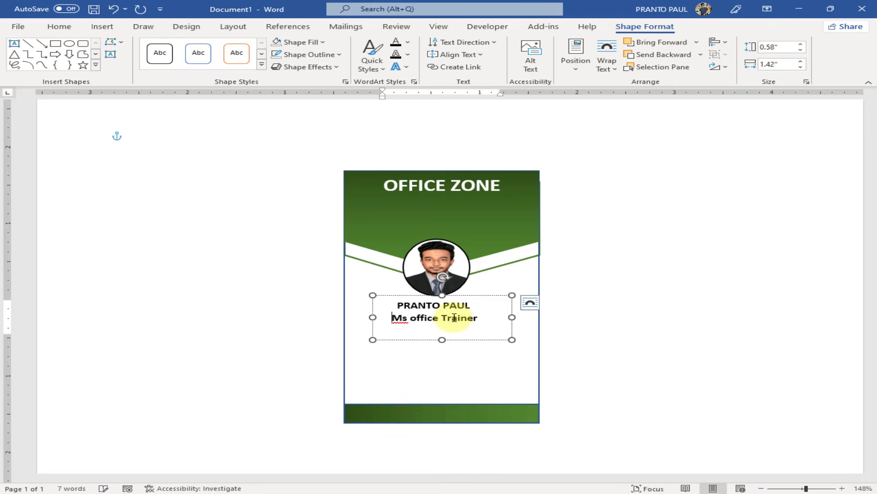
left_click_drag(480, 309, 385, 306)
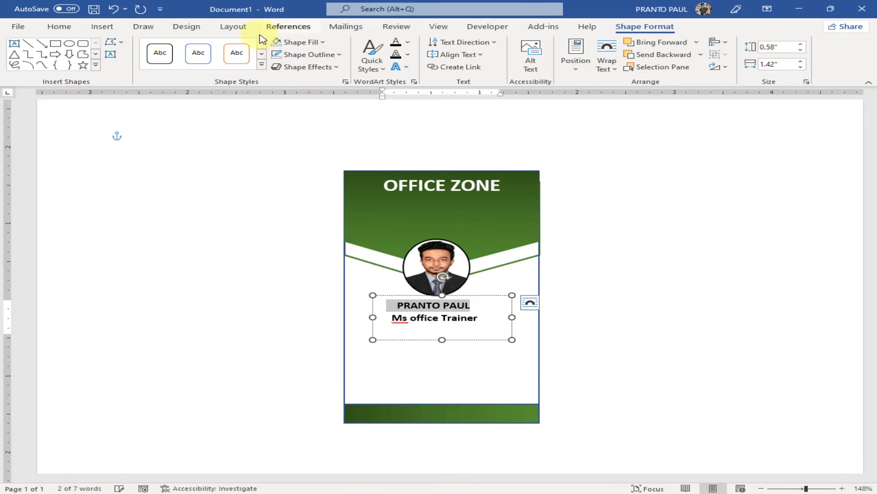
left_click(64, 27)
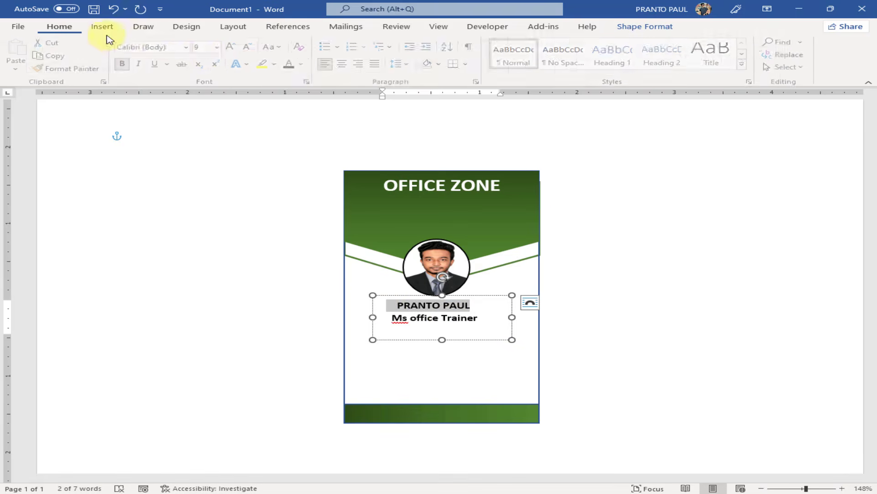
left_click(239, 50)
left_click(238, 50)
left_click(239, 50)
Indent the Ms office Trainer line to centre it and nudge the box left
left_click(416, 324)
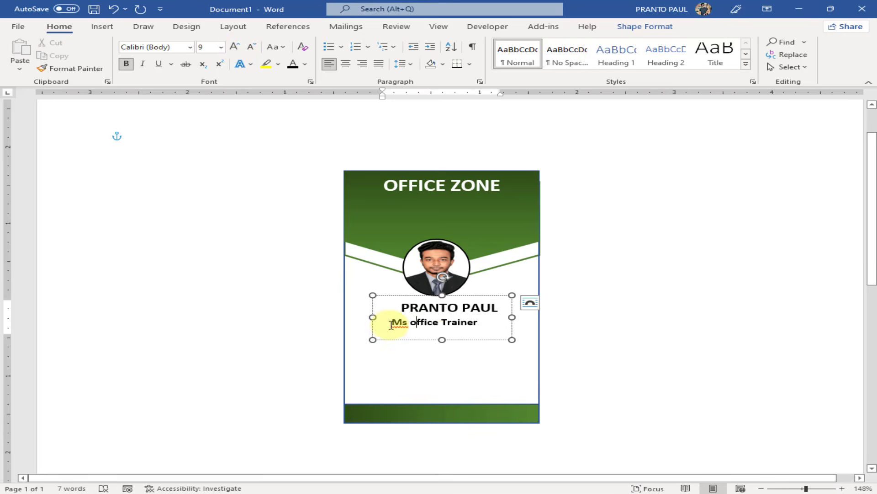
left_click(392, 324)
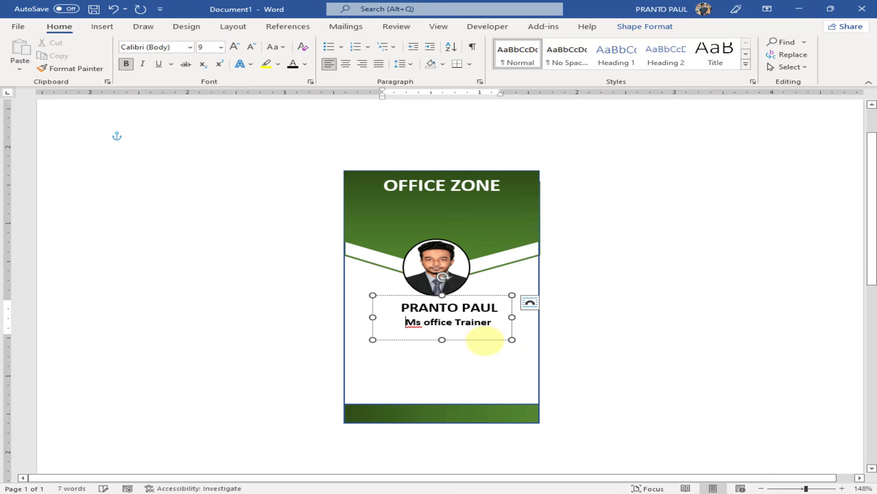
left_click_drag(485, 341, 477, 340)
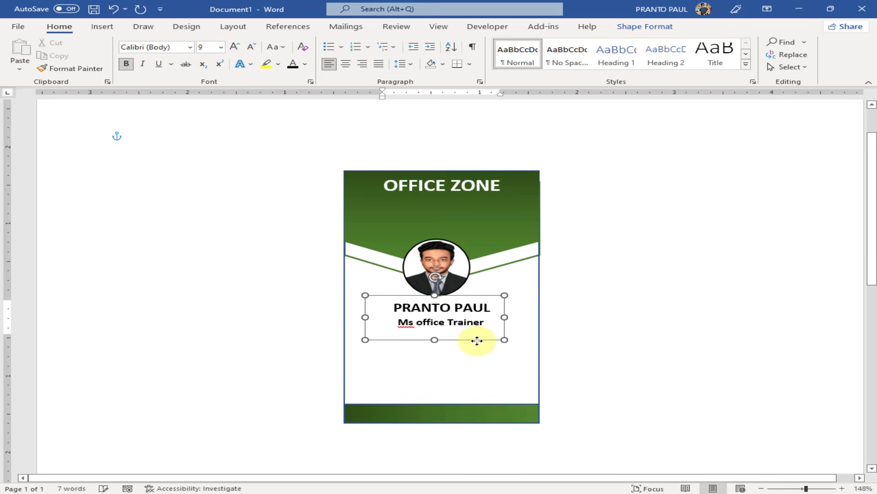
left_click(689, 337)
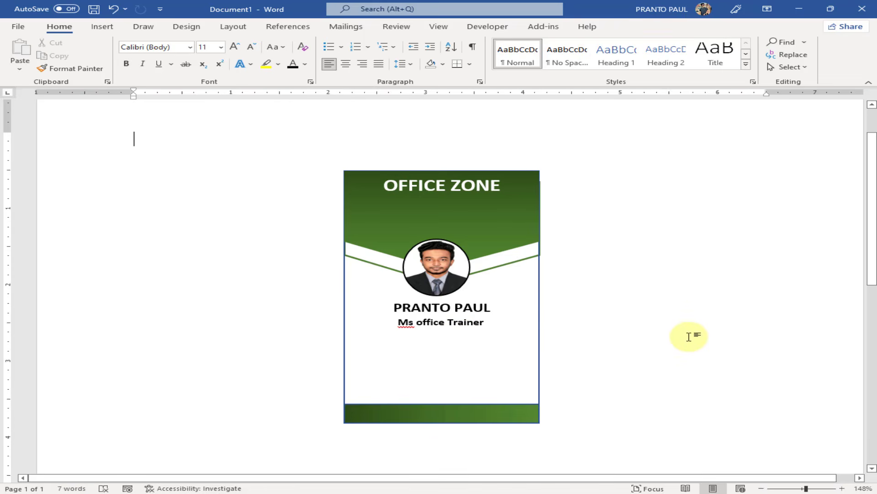
Widen the name box, shrink its text two steps, centre it, then duplicate it below
left_click(500, 343)
mouse_move(503, 339)
left_mouse_down()
mouse_move(492, 335)
mouse_move(515, 335)
left_mouse_up()
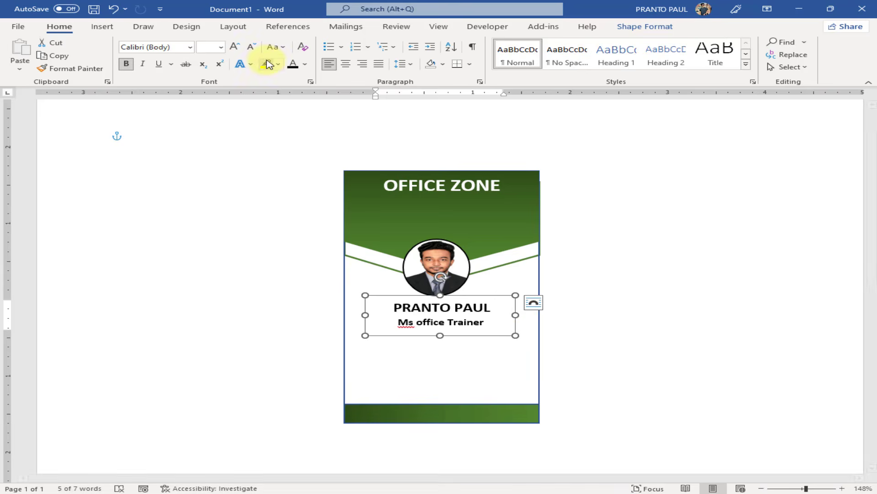
left_click(254, 48)
left_click(257, 50)
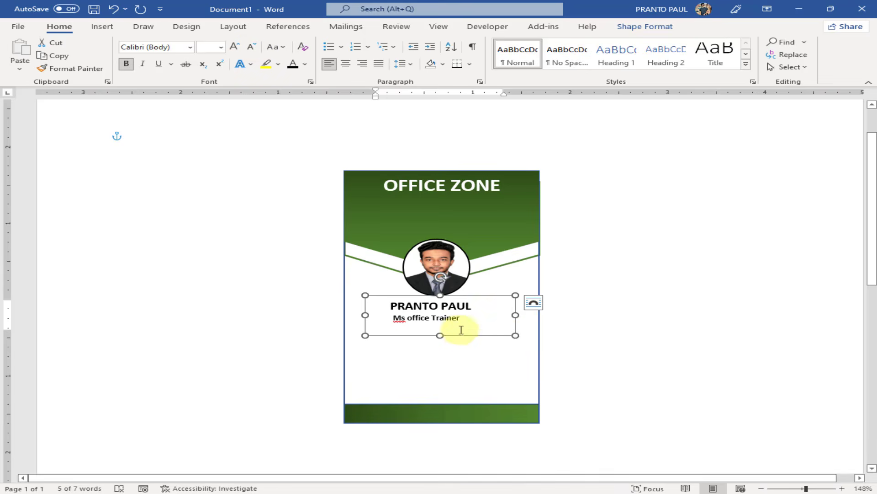
left_click_drag(464, 337, 475, 333)
left_click(689, 310)
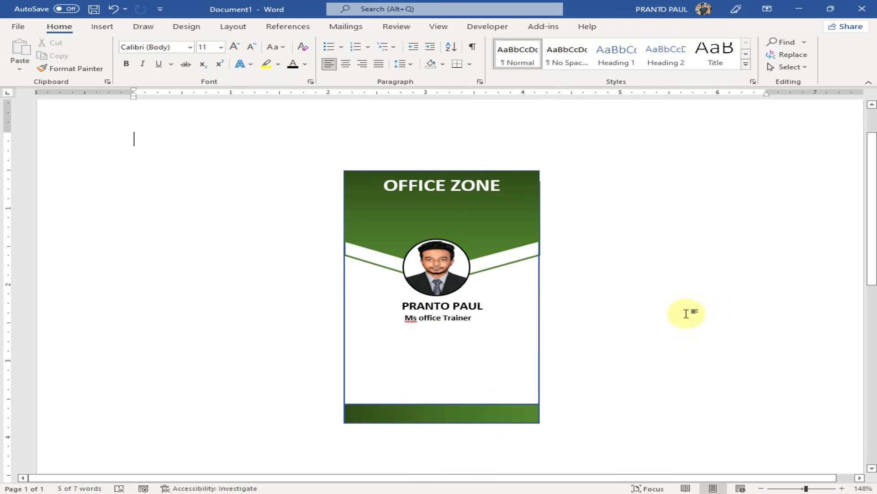
left_click(475, 318)
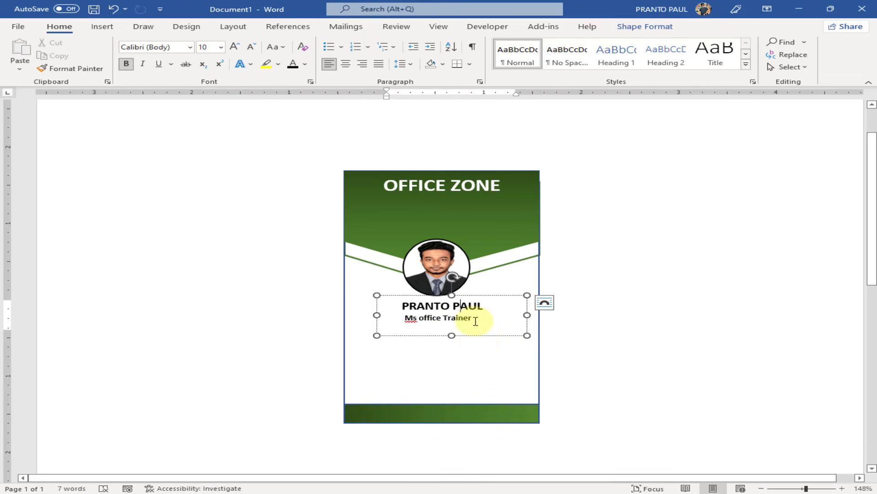
left_click_drag(484, 339, 322, 335)
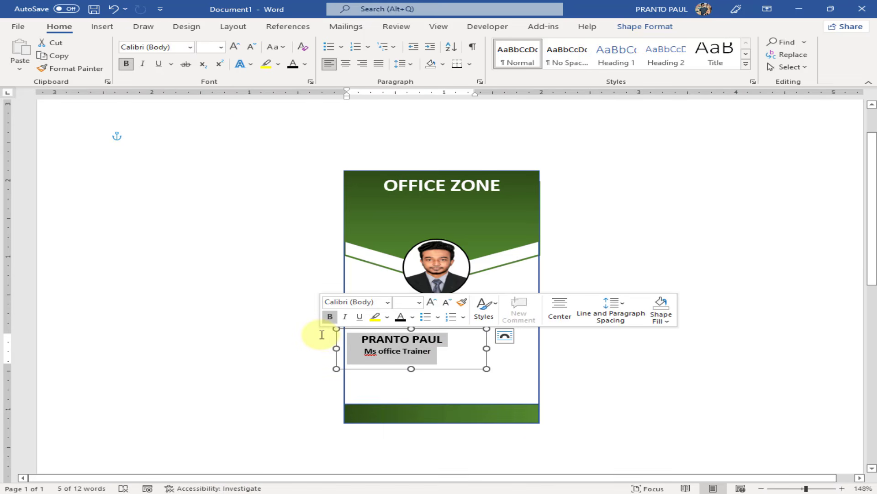
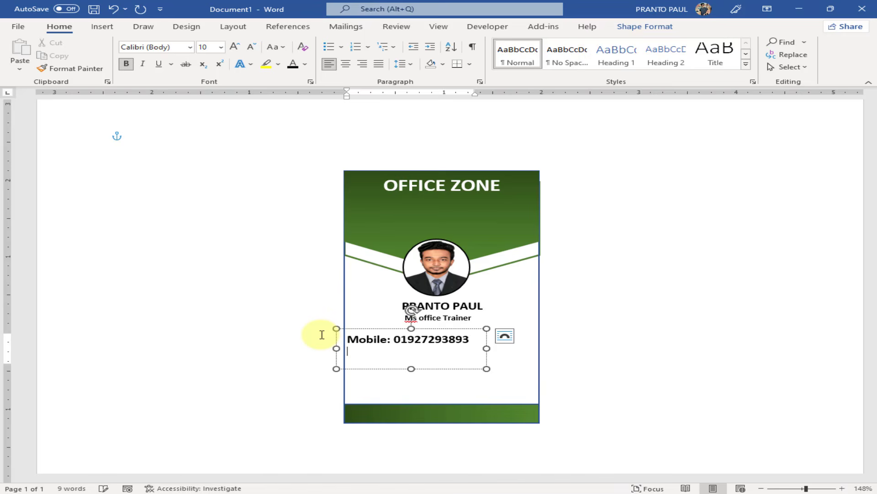
Fill the copied box with Mobile, Address and Email contact lines and move it beneath the title
type("Af")
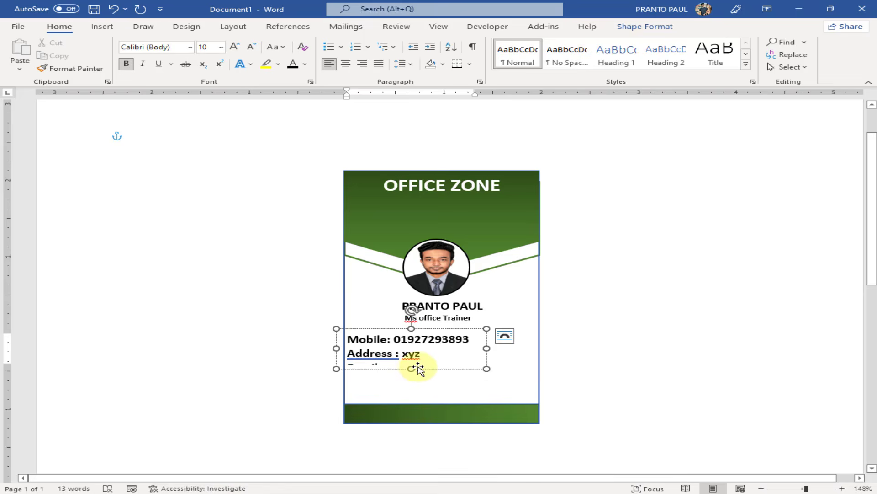
left_click_drag(411, 369, 405, 387)
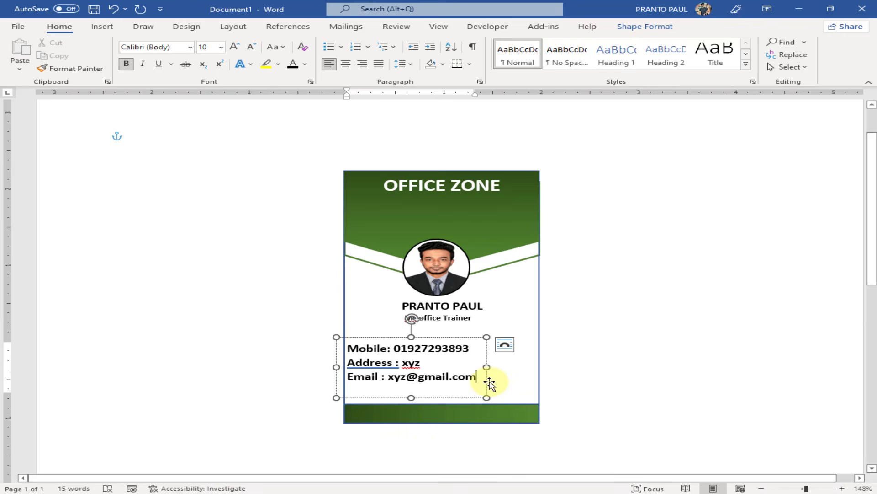
left_click_drag(487, 383, 355, 323)
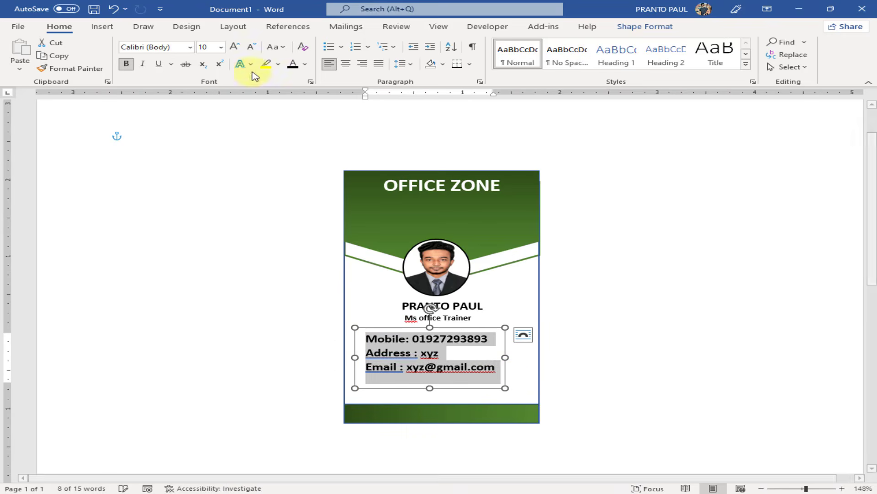
Remove bold from the contact text, widen the box and add spaces after the labels
left_click(125, 64)
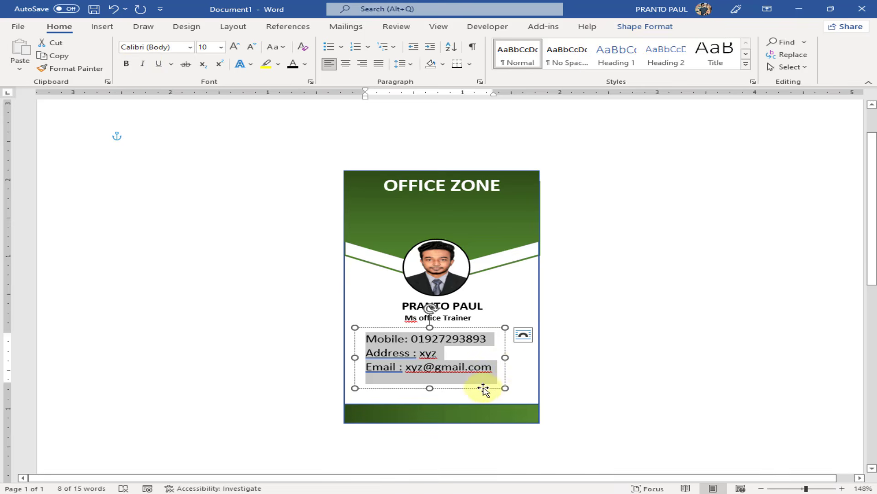
left_click_drag(504, 388, 517, 392)
left_click(659, 367)
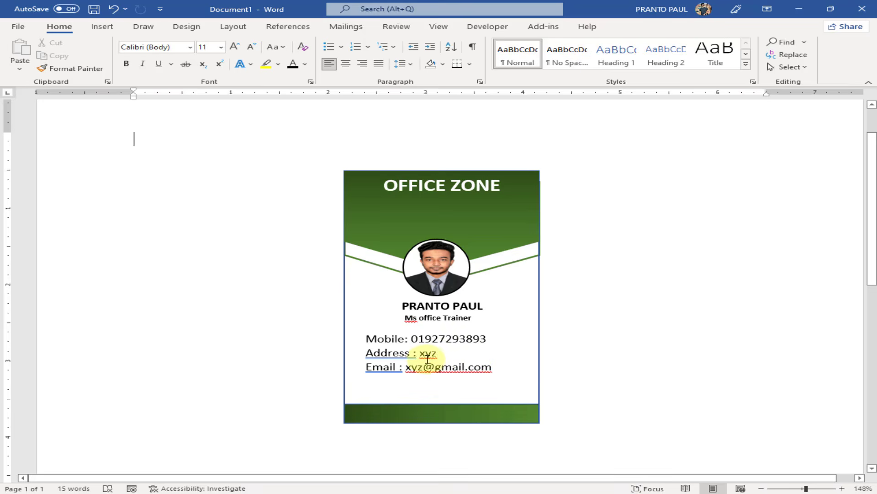
left_click(407, 366)
left_click(410, 338)
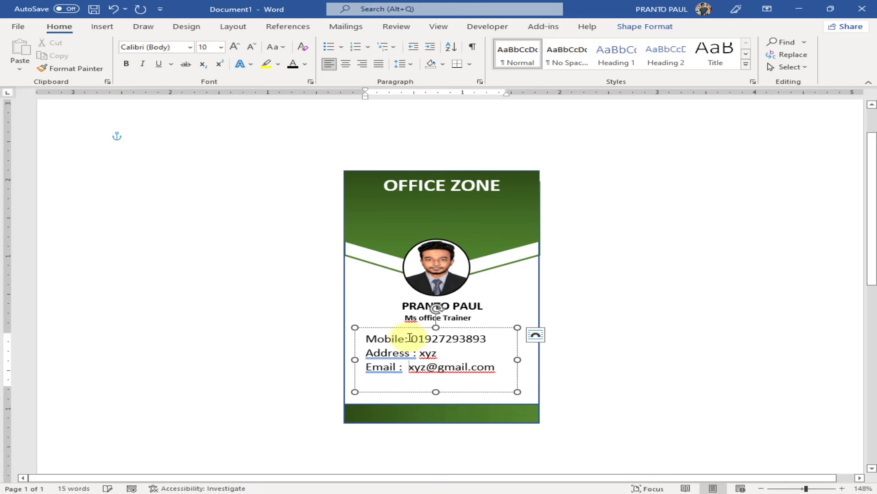
Make the Email, Address and Mobile labels bold
left_click_drag(400, 368, 361, 365)
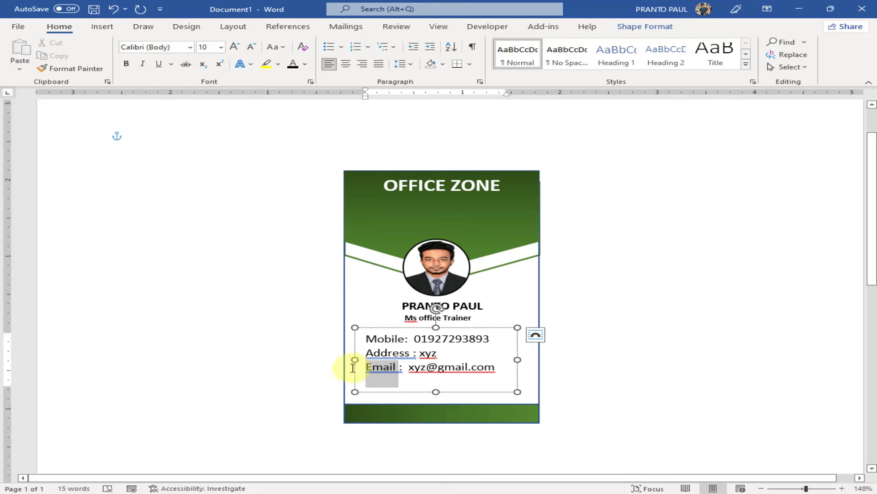
left_click(126, 64)
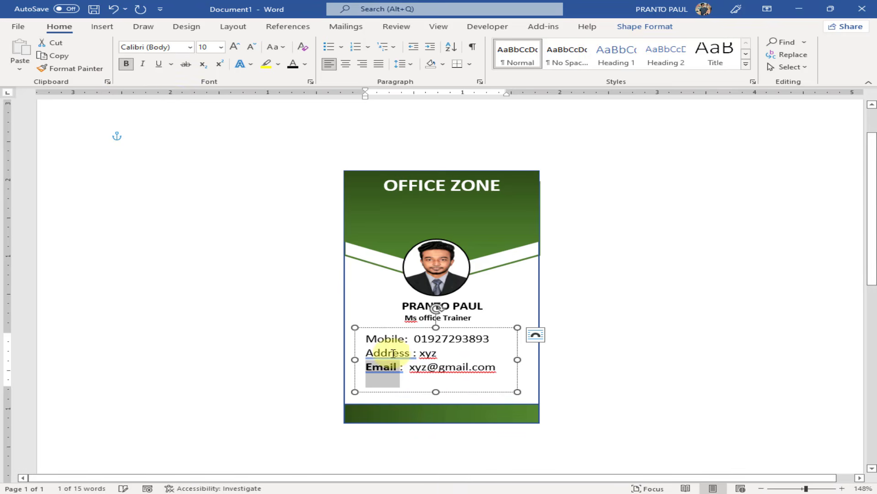
left_click_drag(410, 353, 352, 333)
left_click(126, 64)
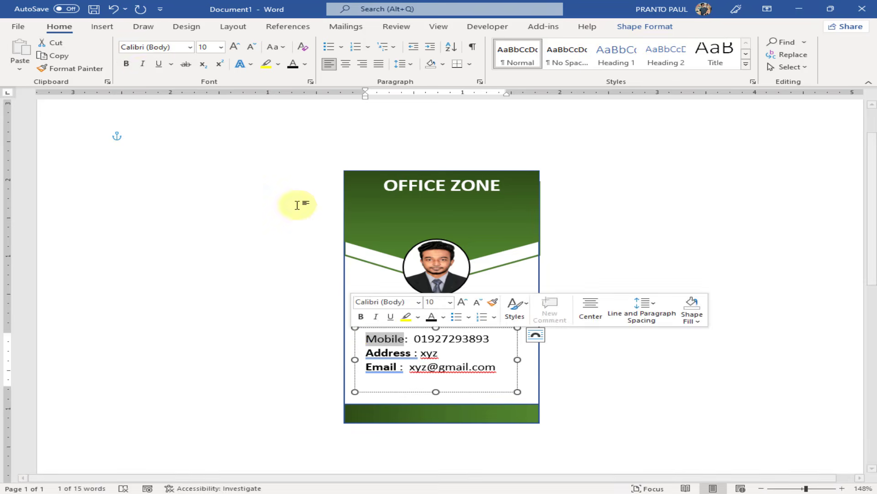
left_click(126, 64)
left_click(720, 261)
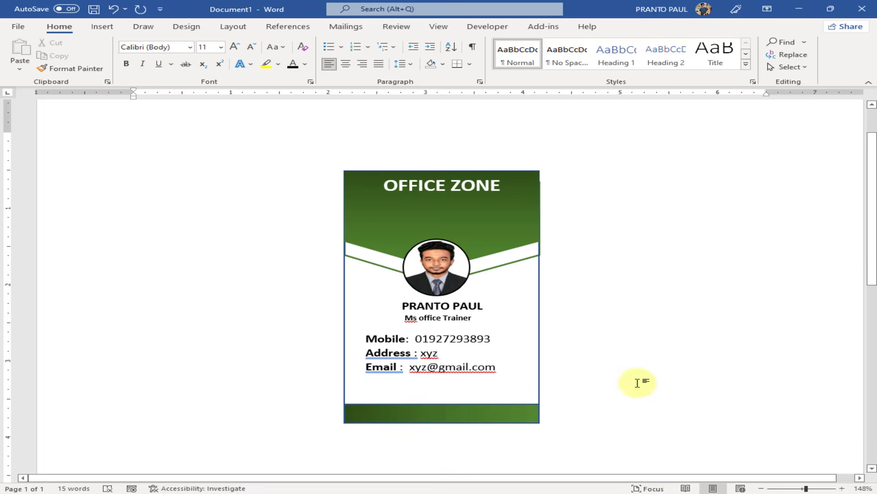
Remove the outline from the green bar at the card's bottom
left_click(527, 419)
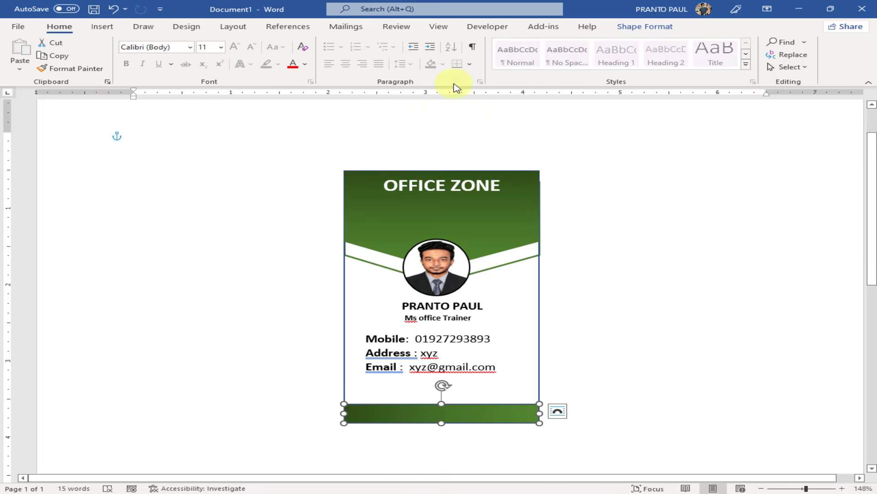
left_click(646, 26)
left_click(302, 54)
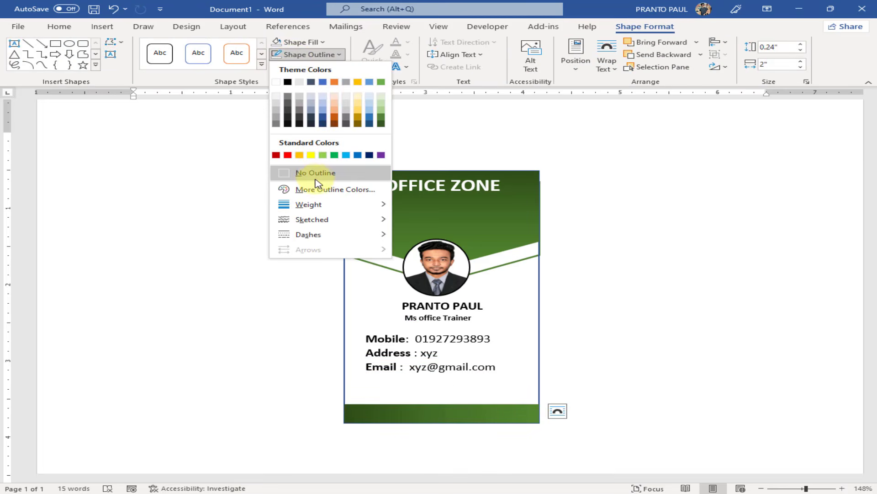
left_click(315, 173)
left_click(675, 414)
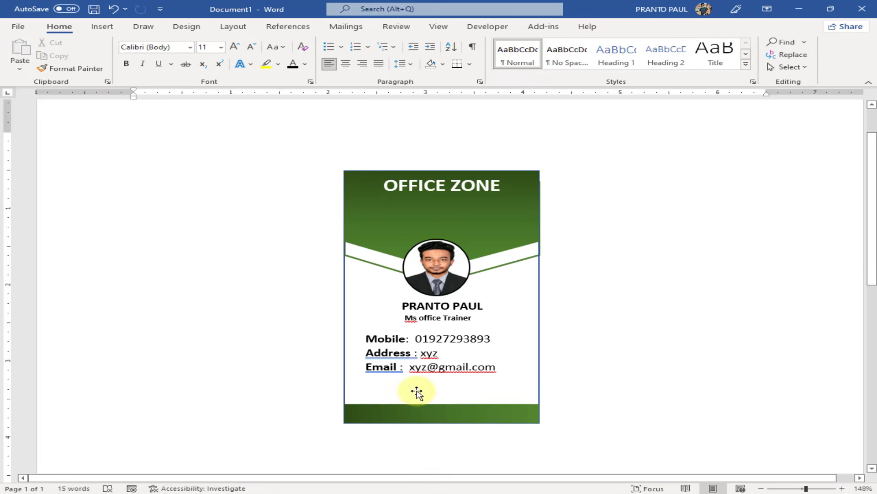
Insert the NBC QR CODE picture from this device
left_click(102, 26)
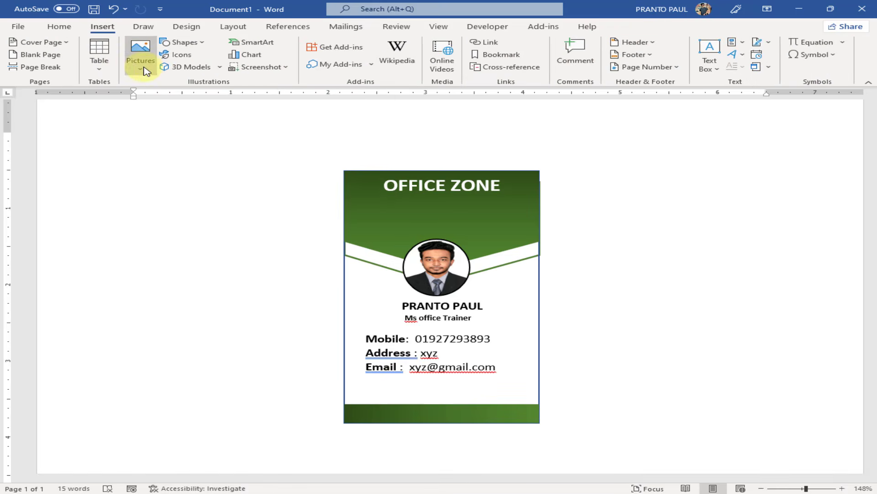
left_click(141, 64)
left_click(175, 99)
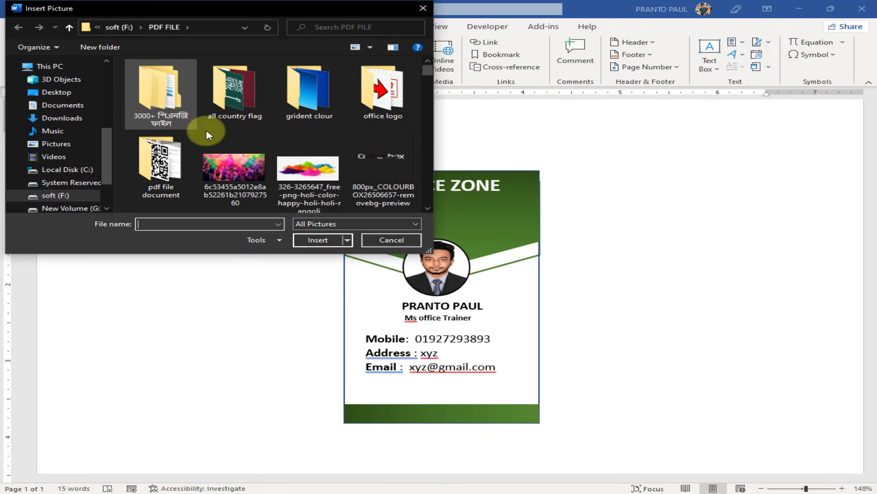
scroll(274, 179, "down", 3)
scroll(279, 182, "down", 10)
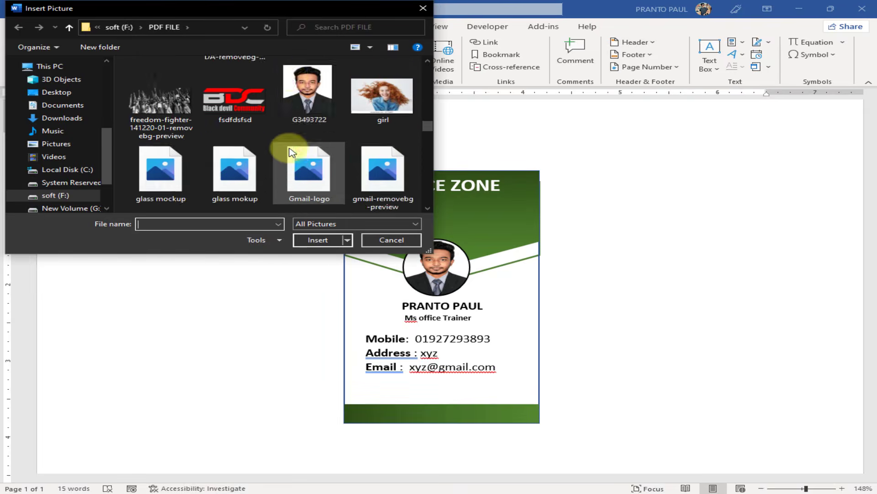
scroll(291, 153, "down", 3)
double_click(233, 102)
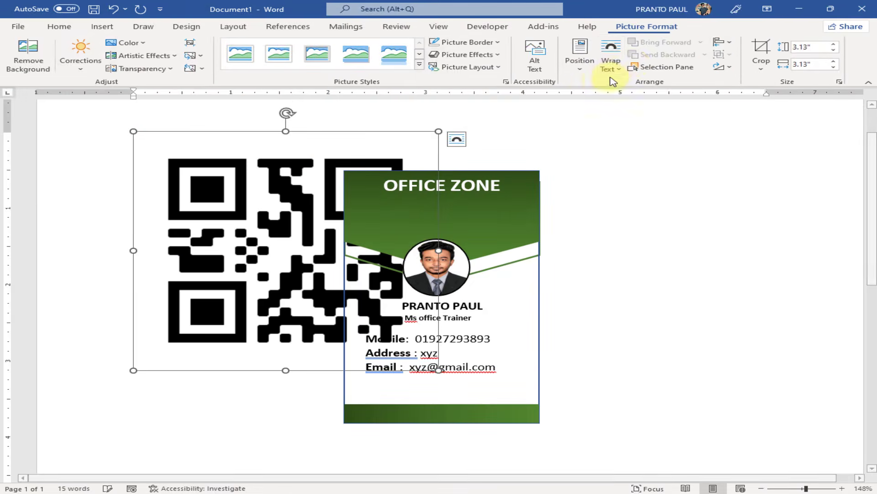
Wrap the QR code In Front of Text, shrink it to 0.25" and place it above the footer
left_click(611, 58)
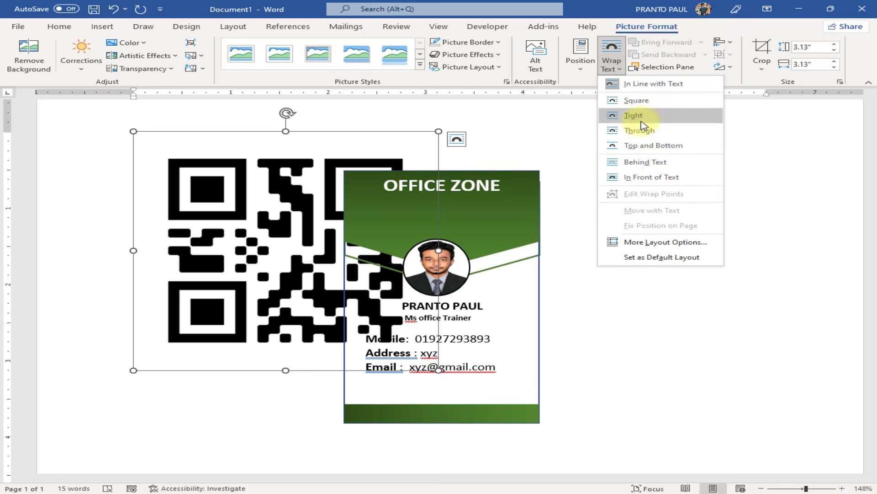
left_click(655, 178)
left_click_drag(439, 131, 329, 217)
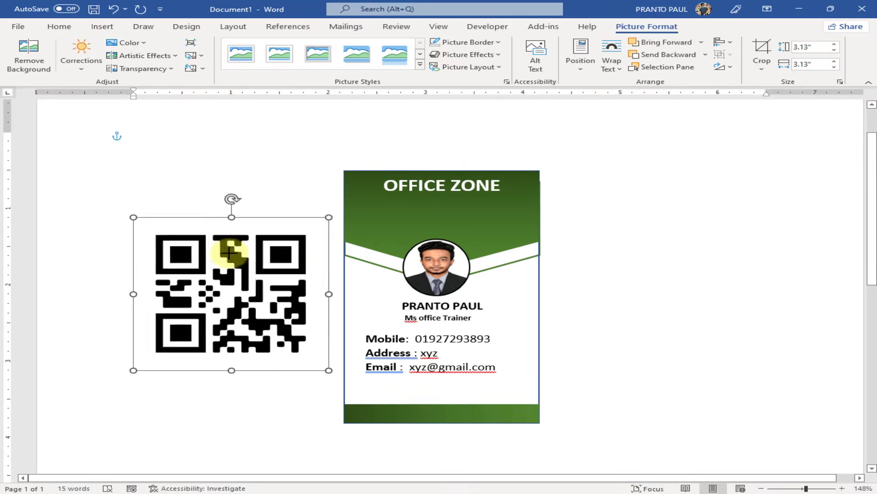
left_click_drag(230, 253, 437, 402)
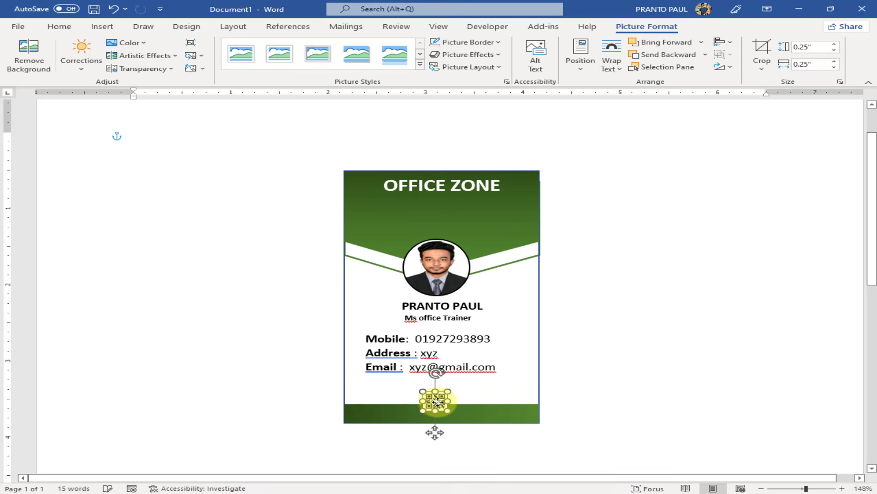
left_click(659, 338)
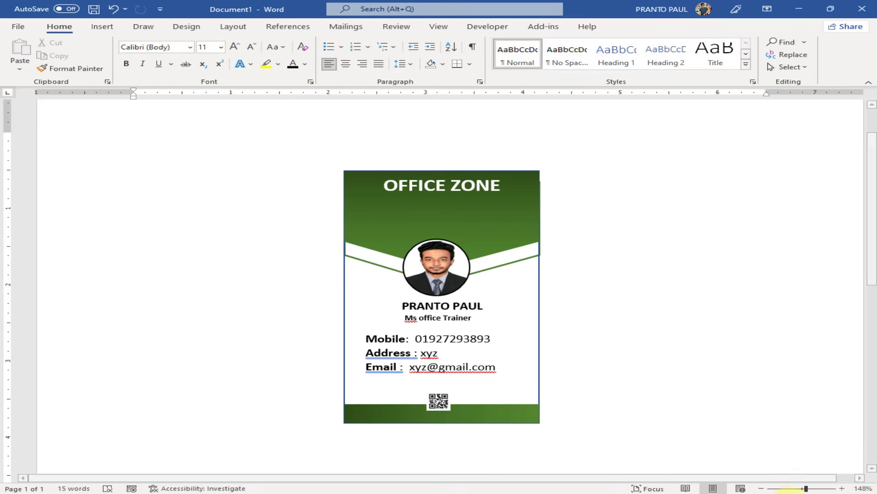
Zoom out to about 98% and scroll up to view the whole finished card
left_click(791, 488)
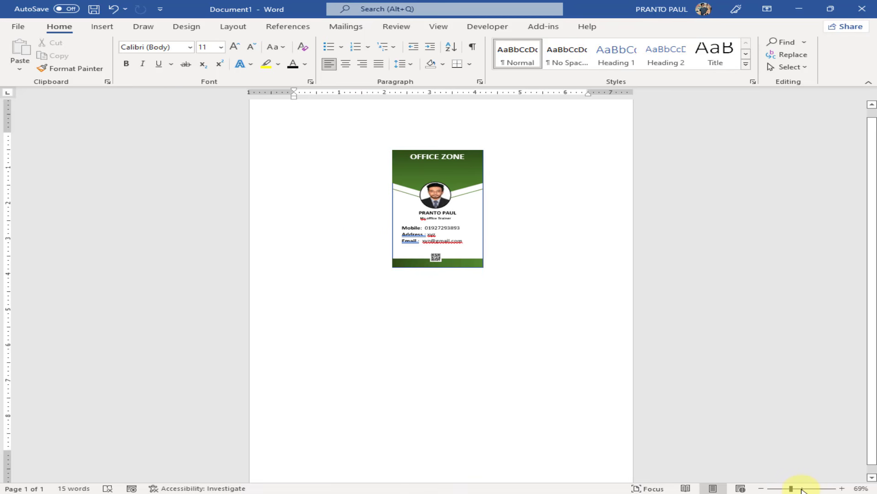
left_click(802, 488)
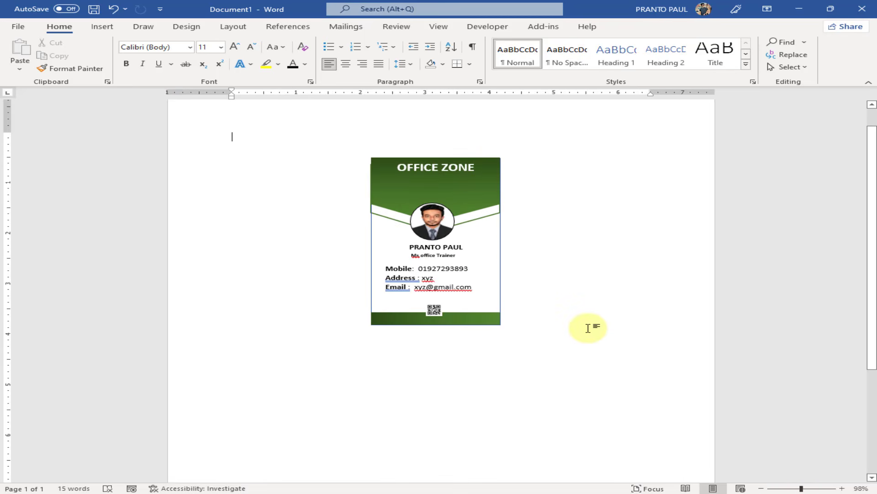
scroll(525, 273, "up", 1)
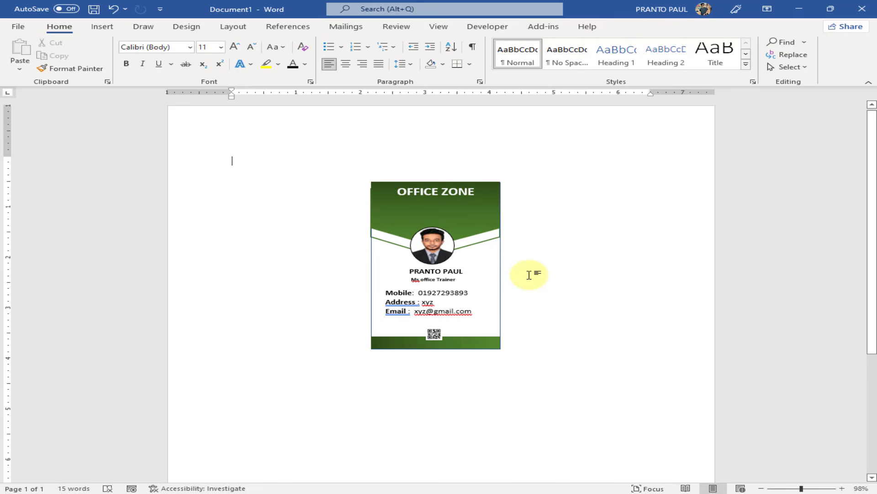